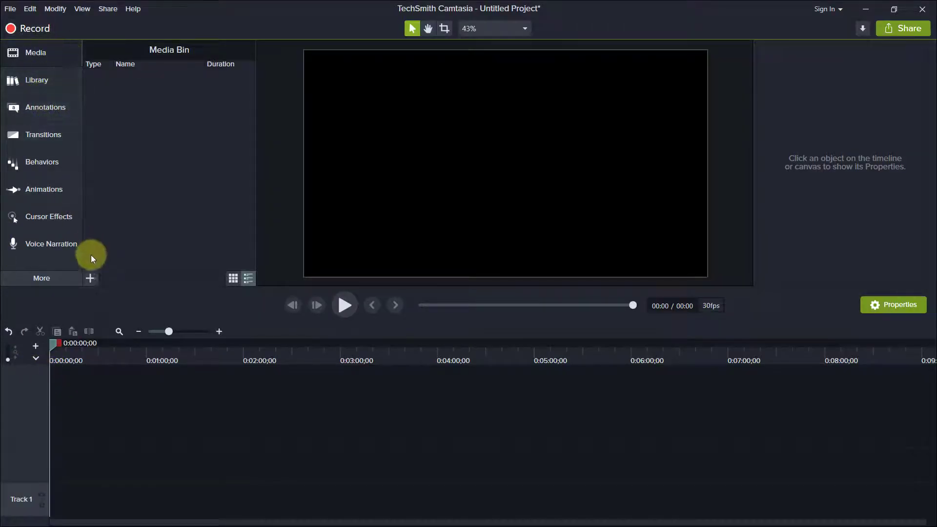
Import 2M5.1.mp4 through 2M5.5.mp4 from the 2M5 folder into the media bin.
click(89, 280)
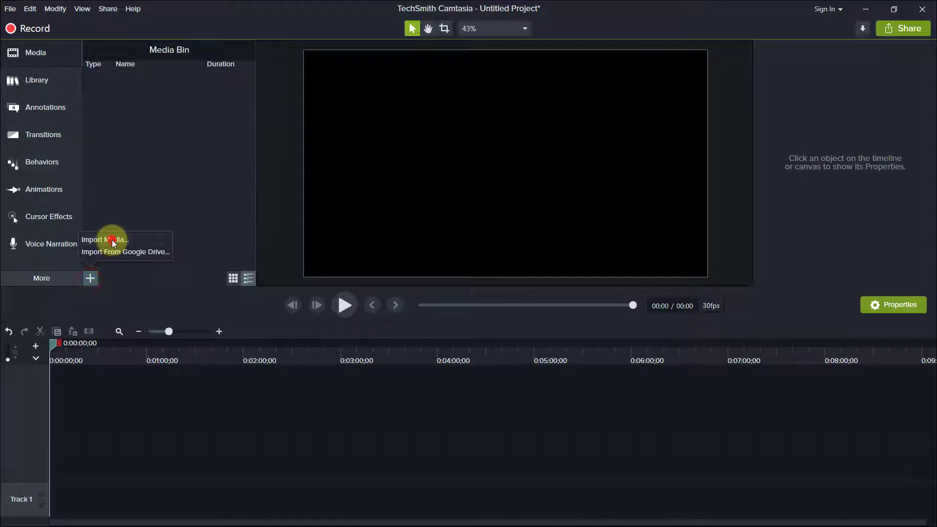
click(112, 239)
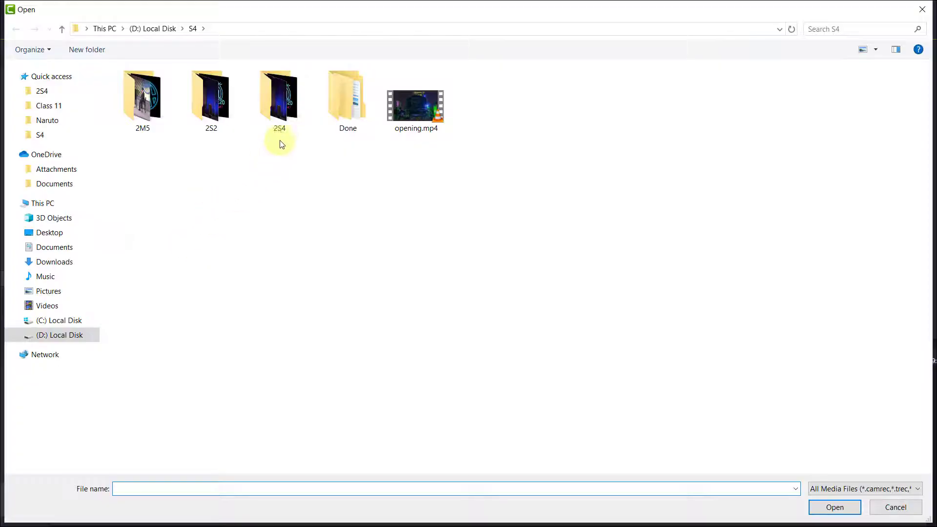
double_click(138, 105)
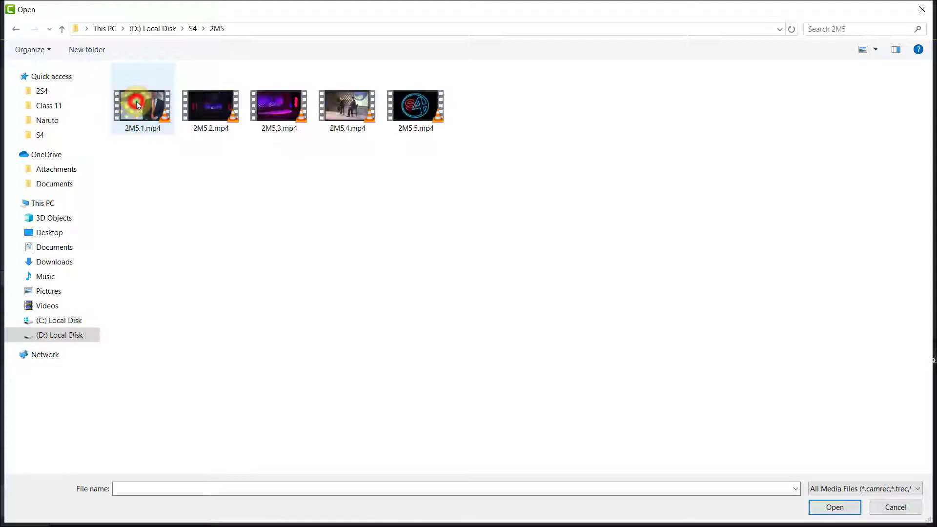
drag(133, 161, 424, 115)
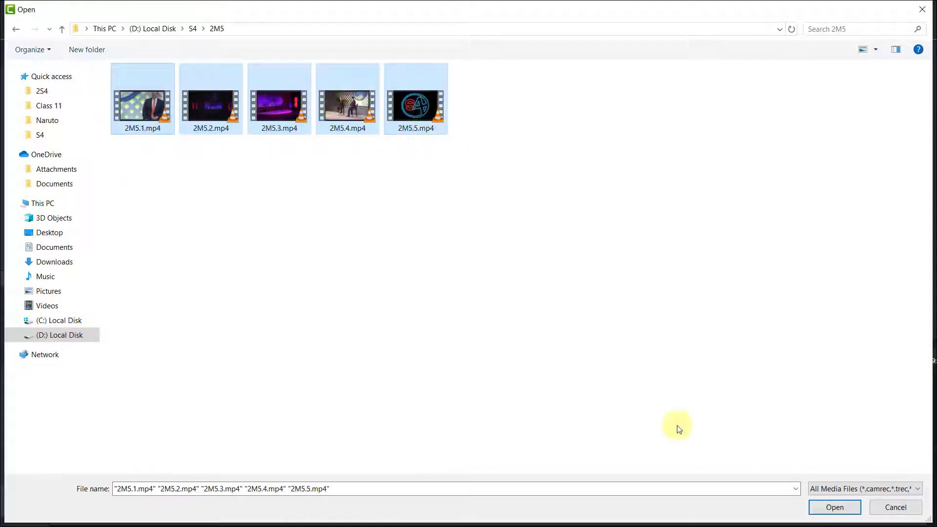
click(836, 509)
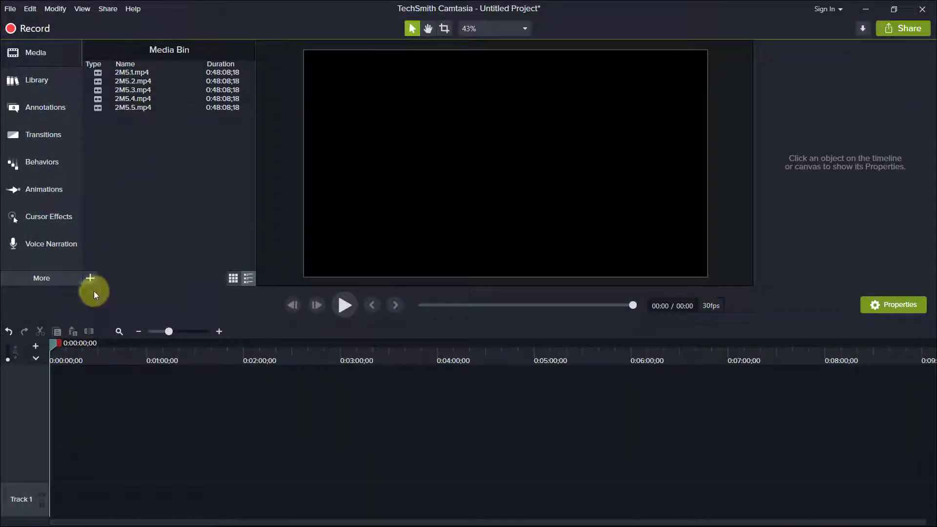
Import opening.mp4 from the S4 folder and add it at the start of Track 1.
click(92, 278)
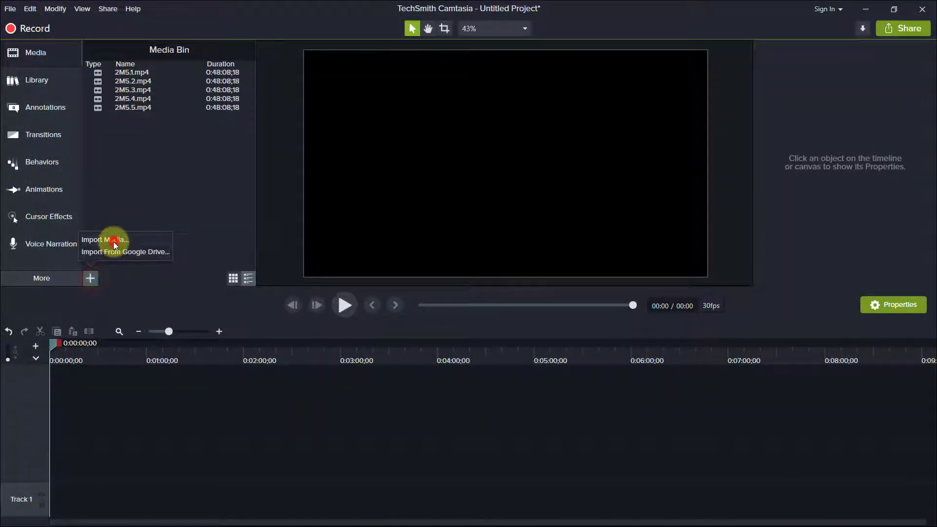
click(114, 241)
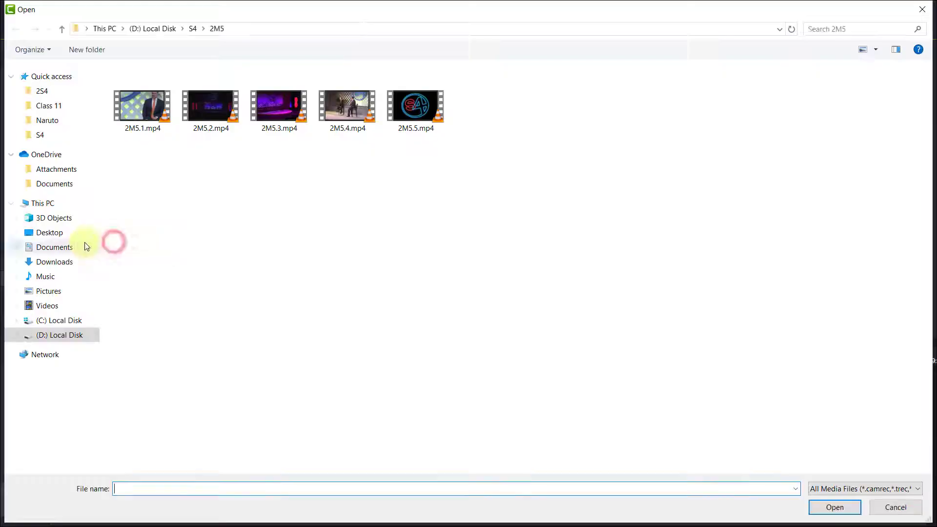
click(194, 30)
double_click(387, 101)
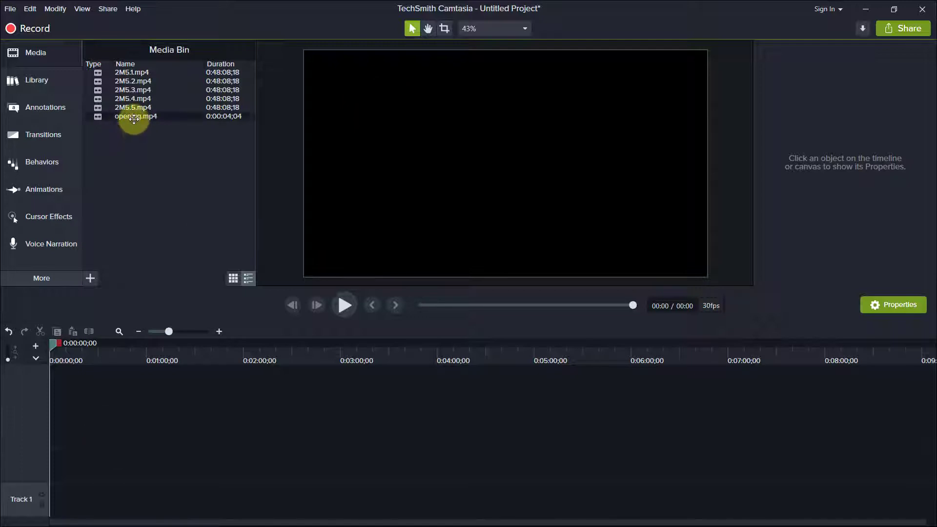
right_click(147, 118)
click(164, 131)
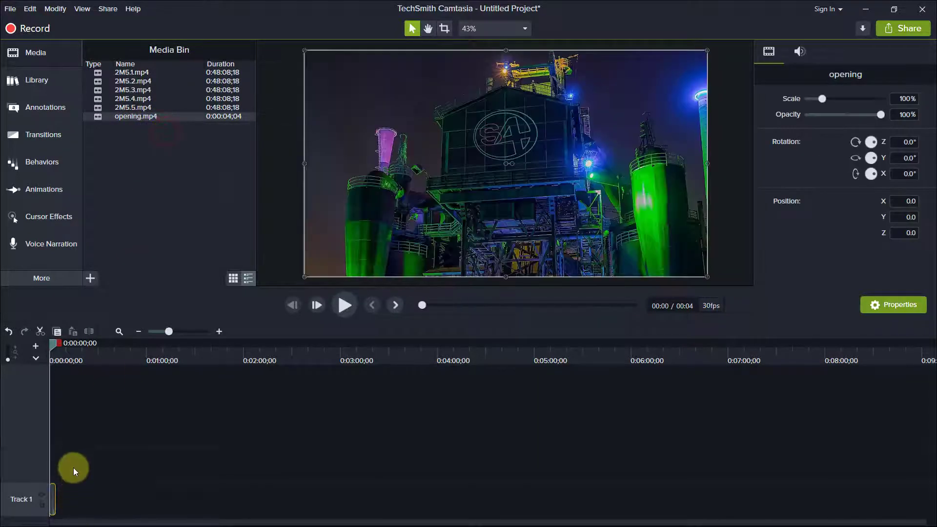
Play to the end of the opening, then add 2M5.1–2M5.5 at the playhead on Tracks 1–5.
click(334, 309)
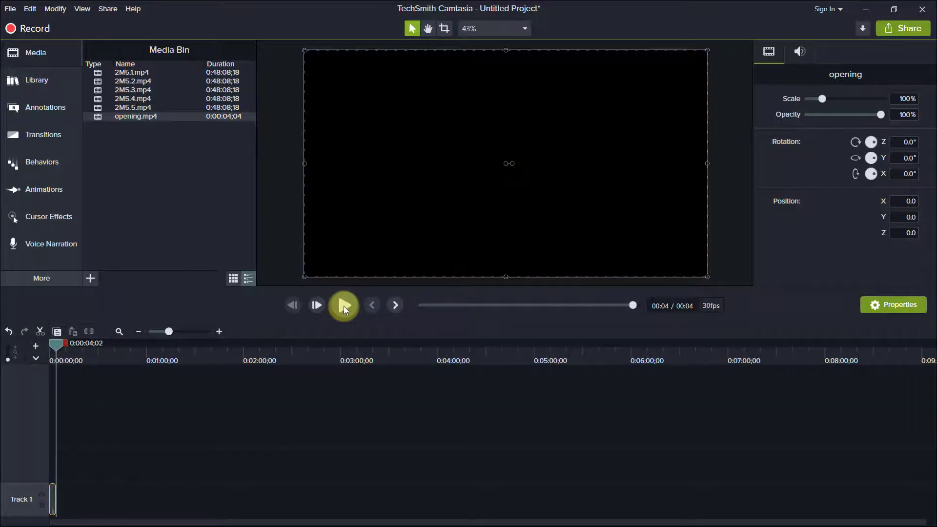
right_click(145, 75)
click(183, 87)
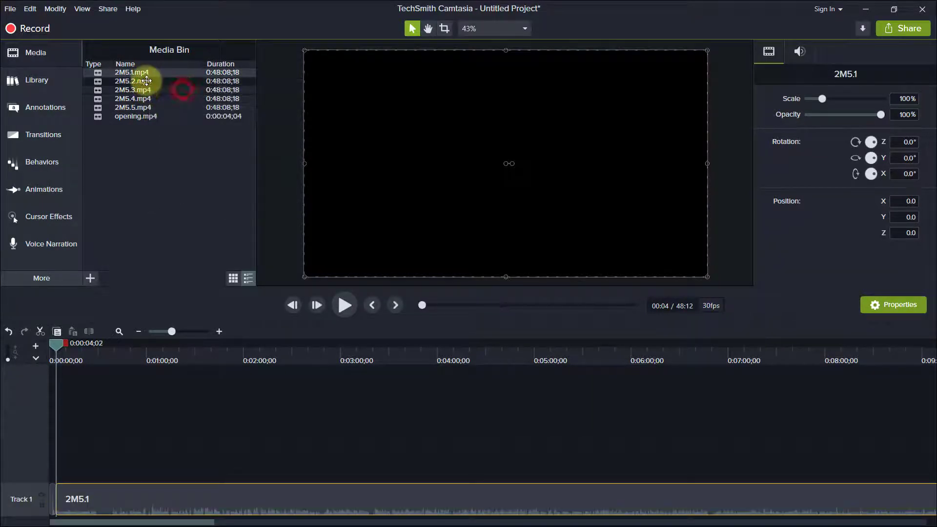
right_click(151, 84)
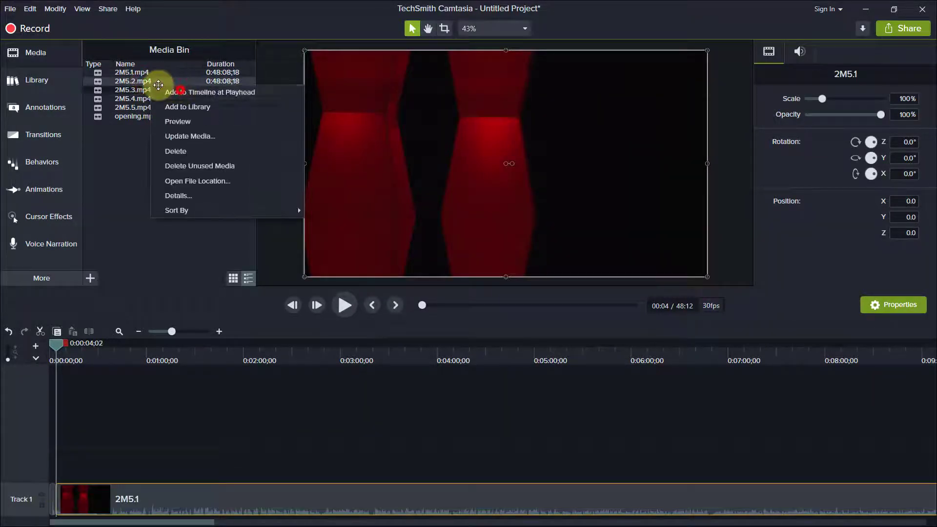
click(181, 92)
right_click(147, 91)
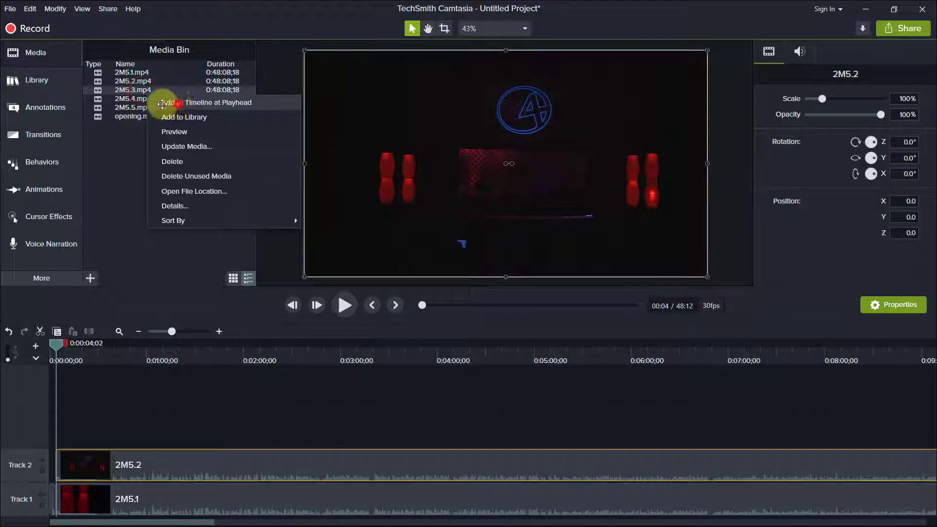
click(163, 103)
right_click(147, 99)
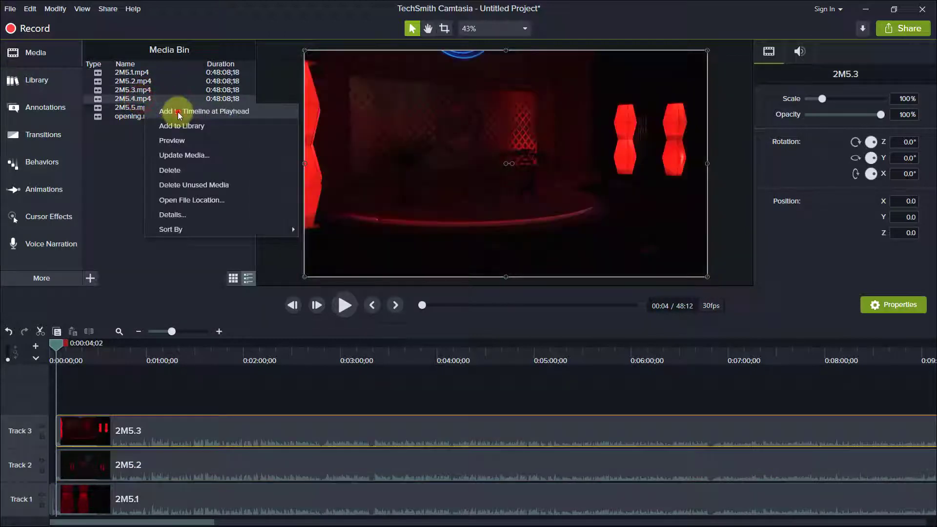
click(180, 111)
right_click(147, 107)
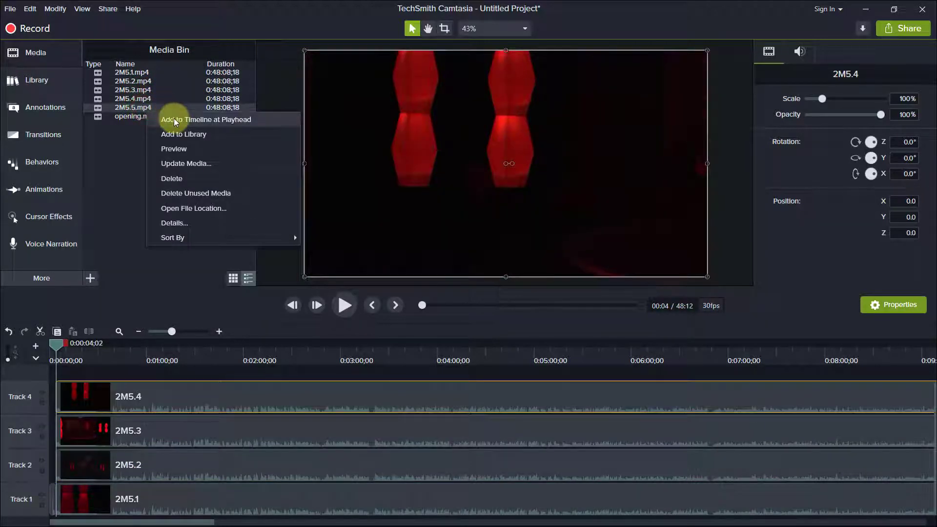
click(175, 121)
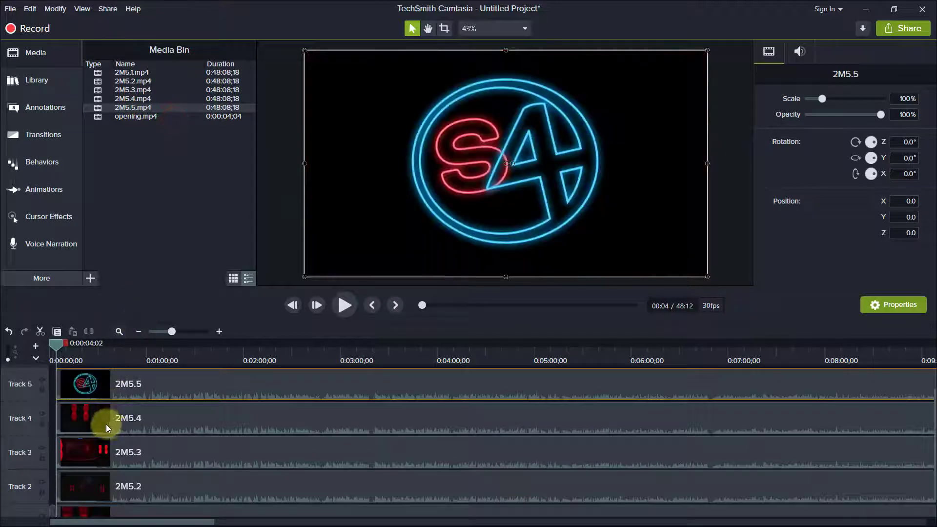
Jump to about 1:58 and hide Tracks 5 and 4 to compare the 2M5.4 and 2M5.3 angles.
scroll(104, 430, down, 1)
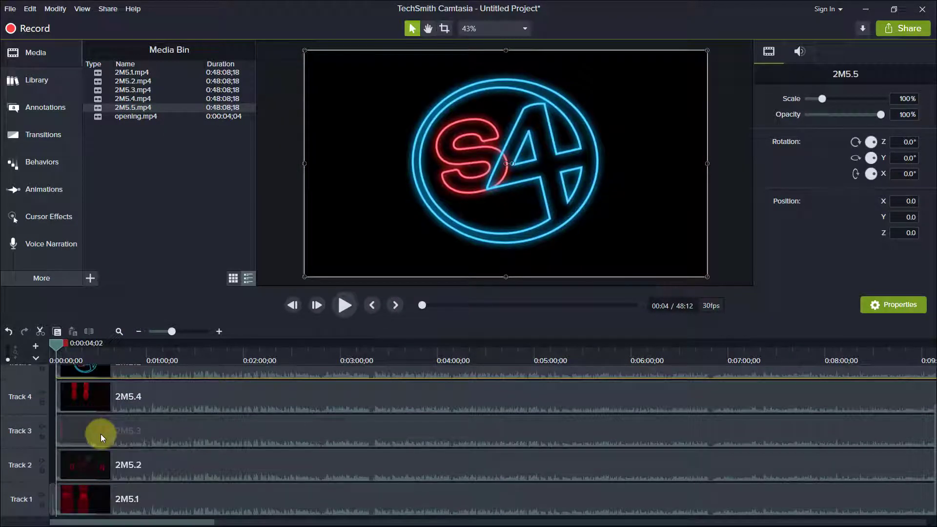
scroll(101, 435, up, 1)
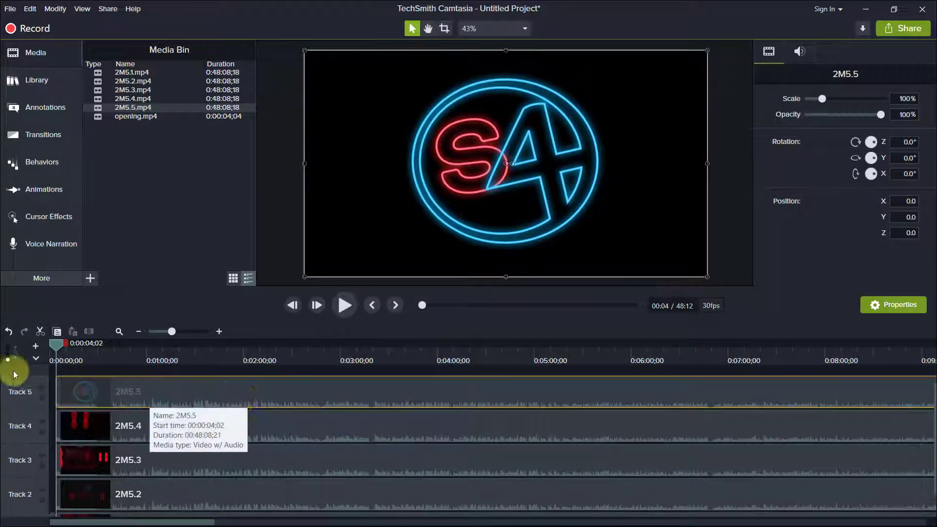
drag(189, 348, 241, 348)
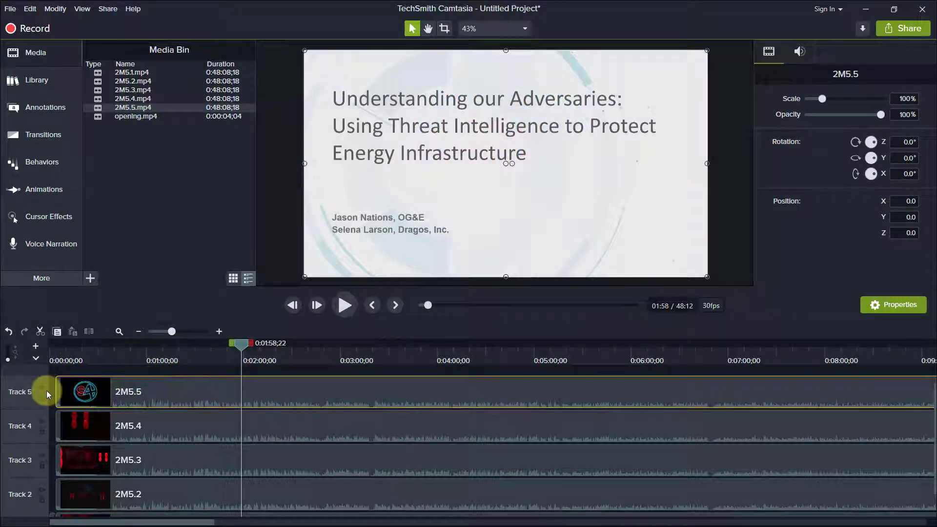
click(41, 389)
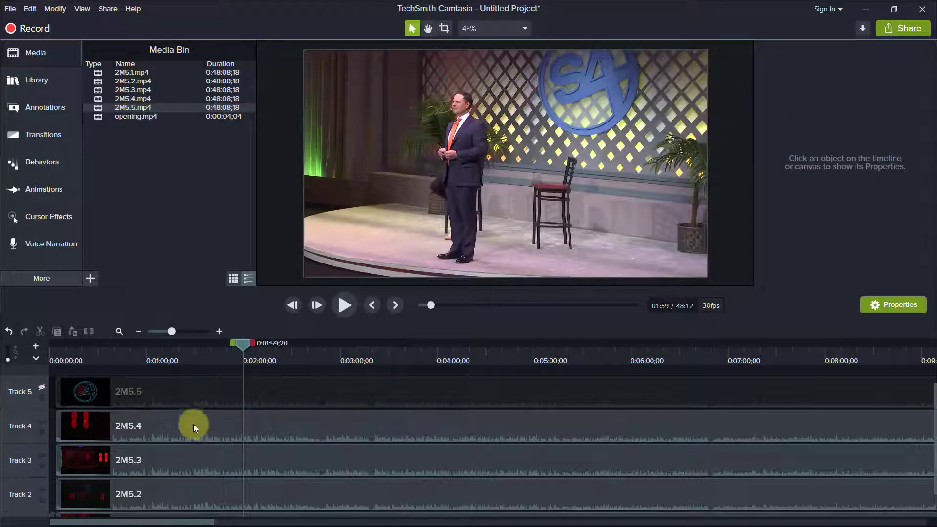
click(194, 426)
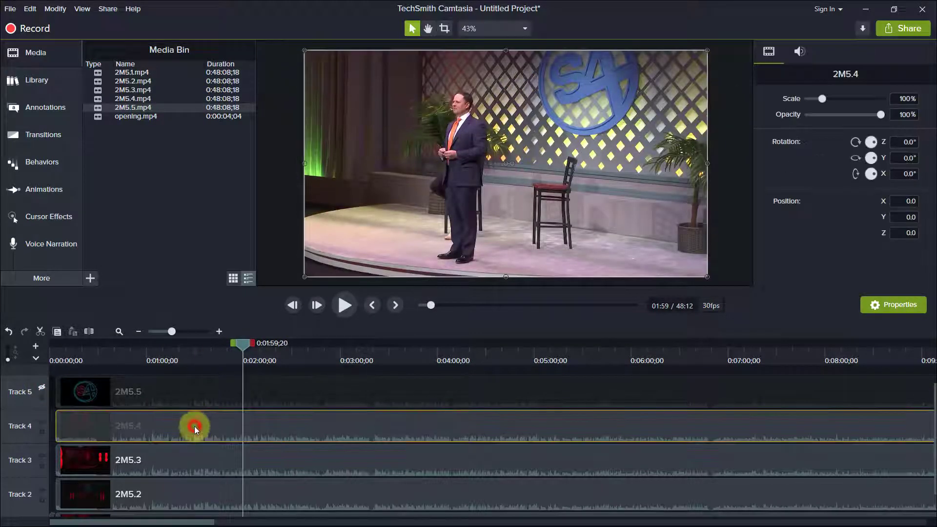
click(42, 424)
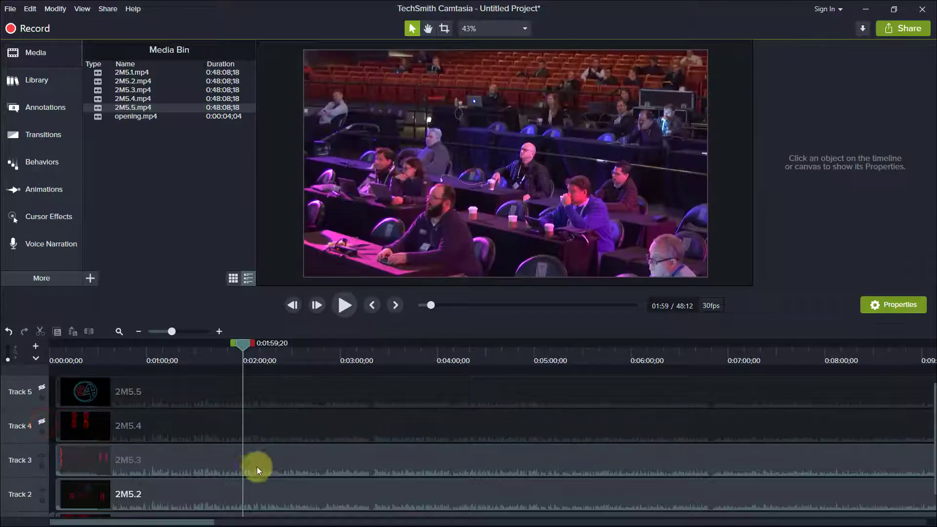
click(242, 469)
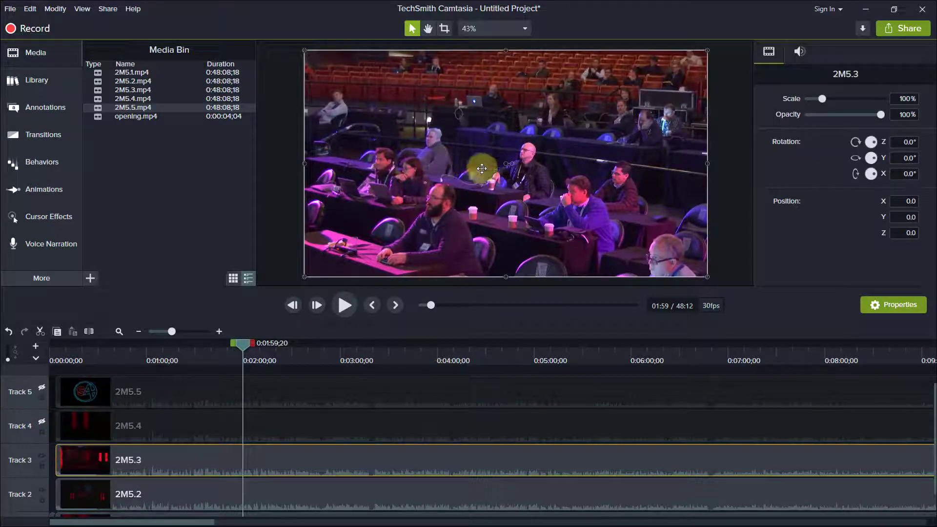
Hide Tracks 3 and 2 to view the 2M5.1 close-up, then show Track 5 again.
click(41, 456)
click(175, 497)
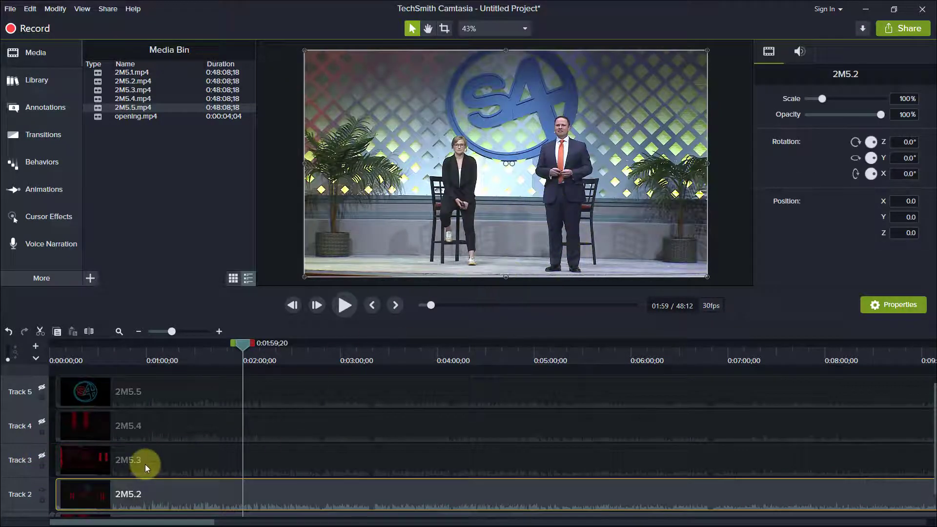
scroll(145, 465, down, 1)
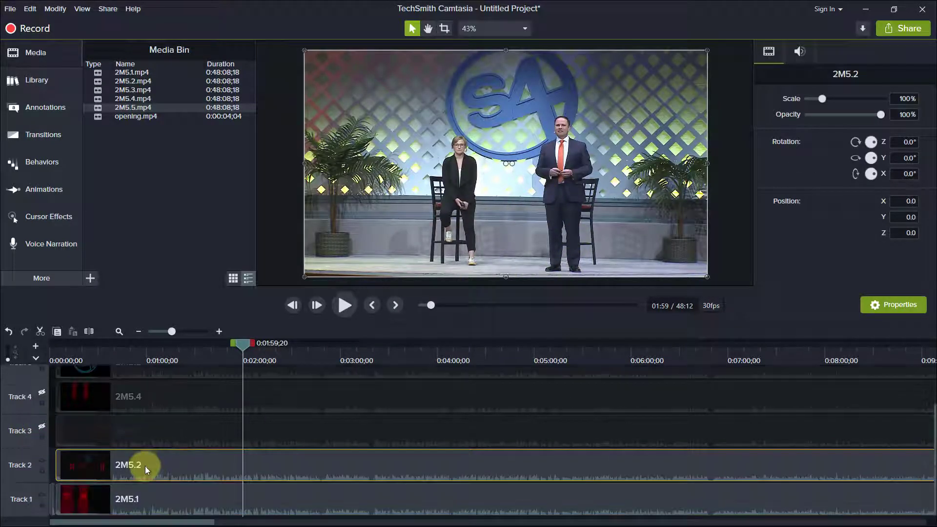
click(39, 463)
click(157, 502)
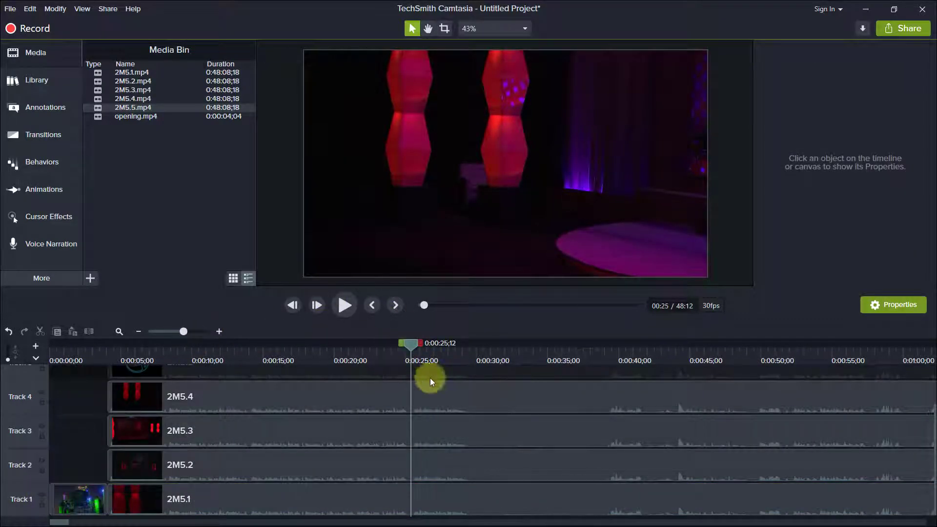
scroll(44, 387, up, 1)
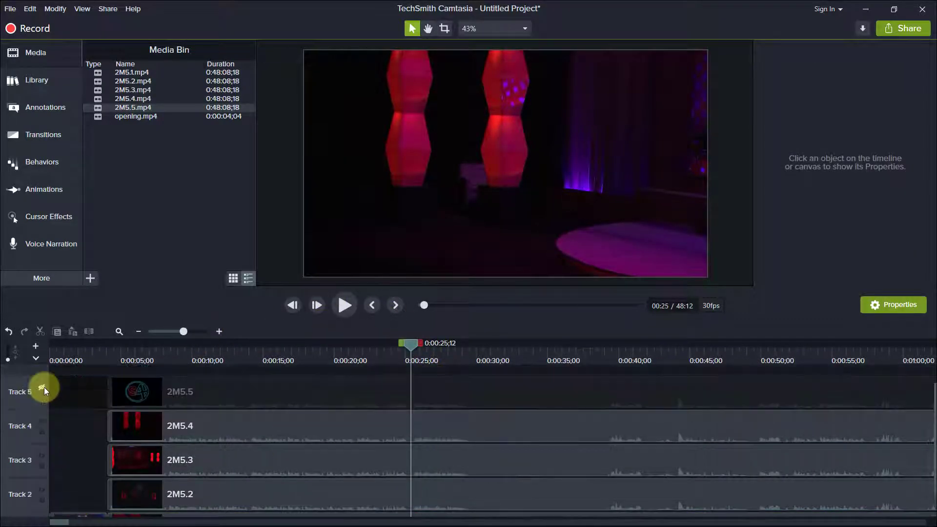
click(140, 397)
Split all camera clips at 0:00:25;12, delete the earlier pieces, and play back the cut.
mouse_move(391, 437)
mouse_down()
mouse_move(384, 522)
mouse_move(383, 506)
mouse_up()
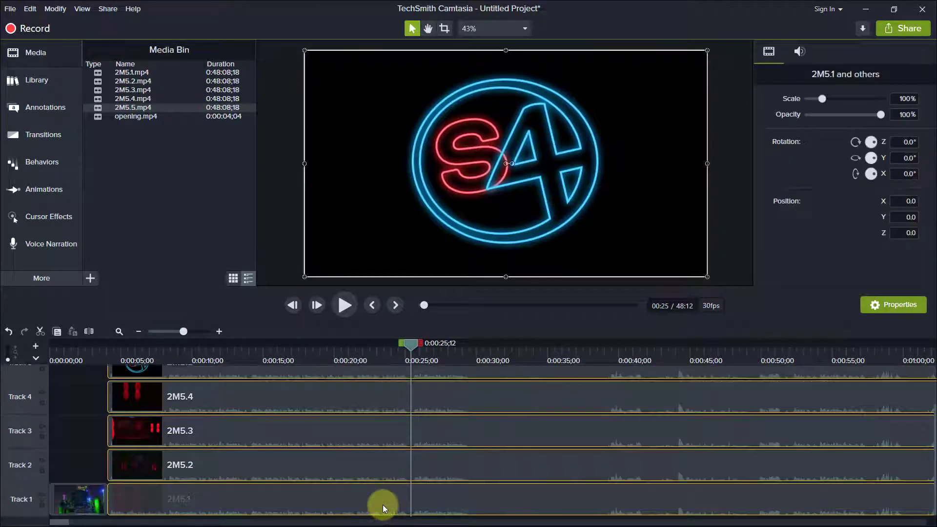
key(s)
scroll(387, 491, up, 1)
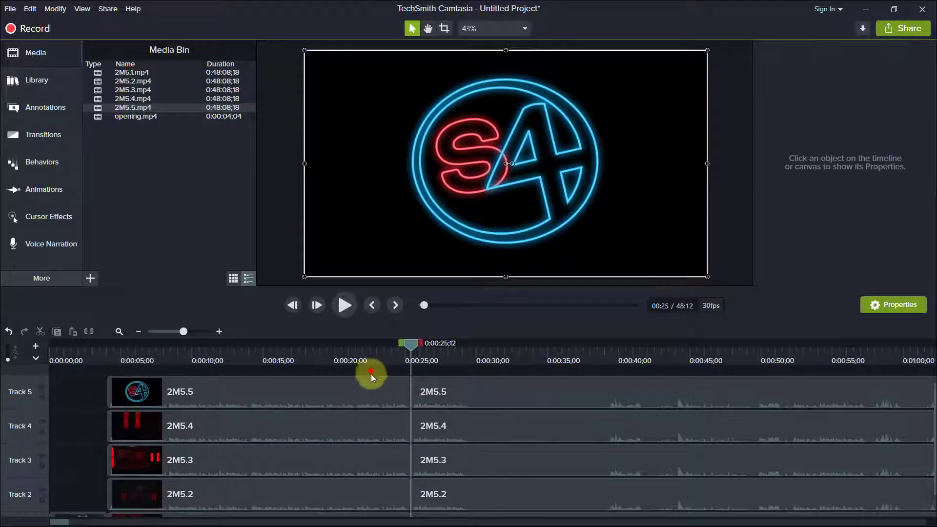
mouse_move(371, 372)
mouse_down()
mouse_move(330, 521)
mouse_move(328, 513)
mouse_up()
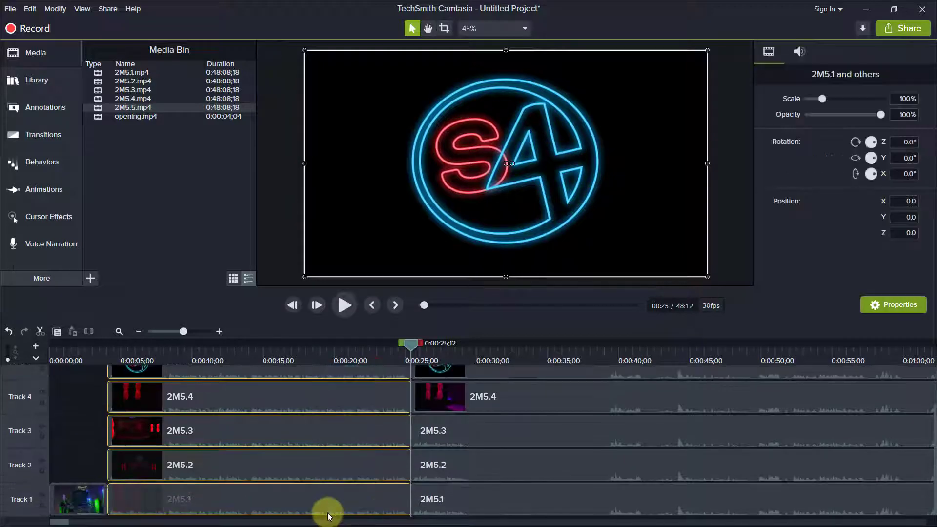
key(Delete)
key(space)
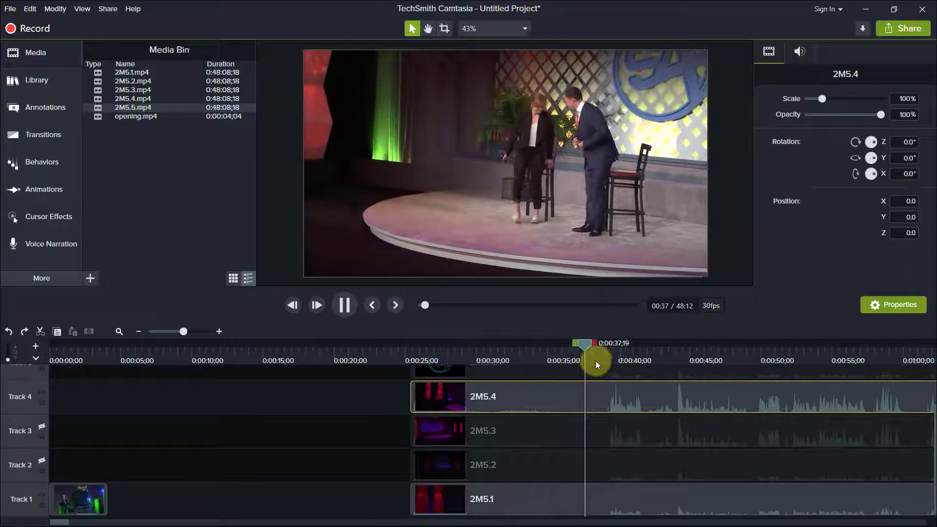
Split at 0:00:38;20 and delete 2M5.2's earlier part so Track 2's wide shot starts there.
key(space)
key(s)
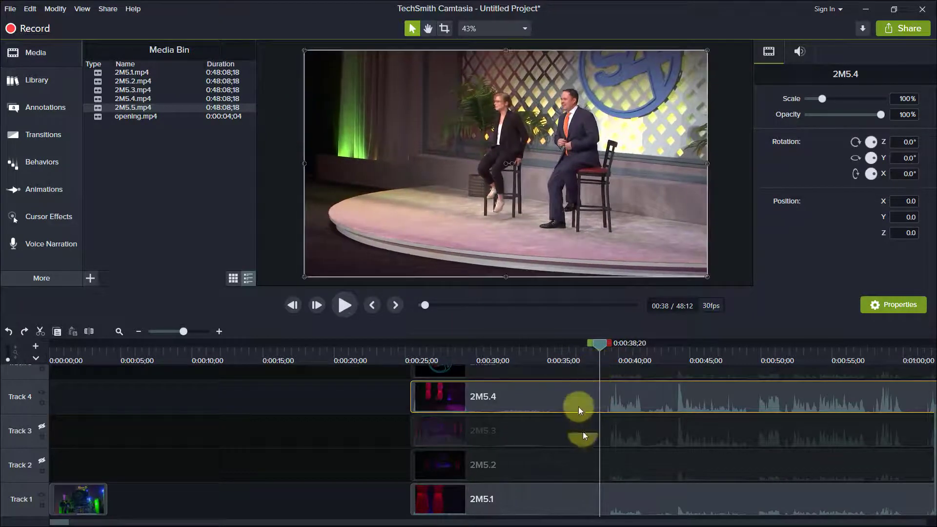
click(598, 499)
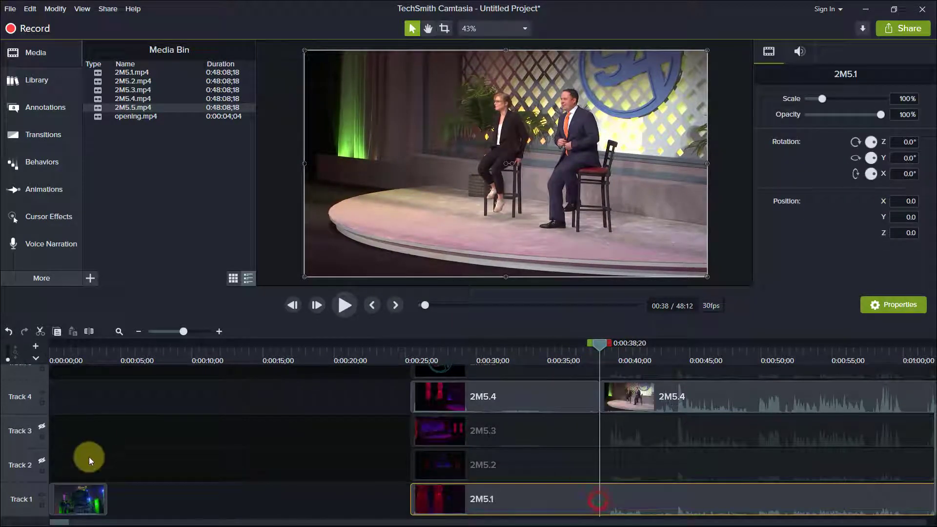
click(40, 393)
click(40, 459)
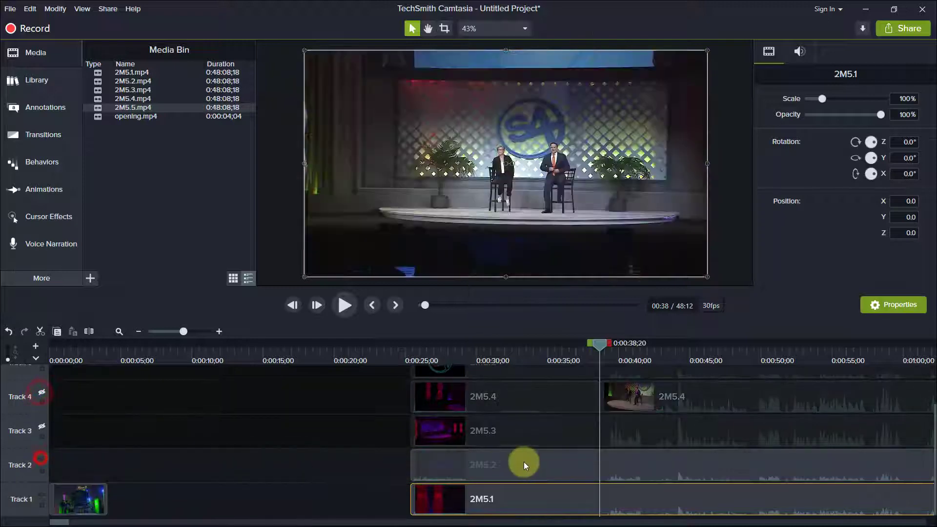
click(523, 462)
key(s)
click(548, 467)
key(Delete)
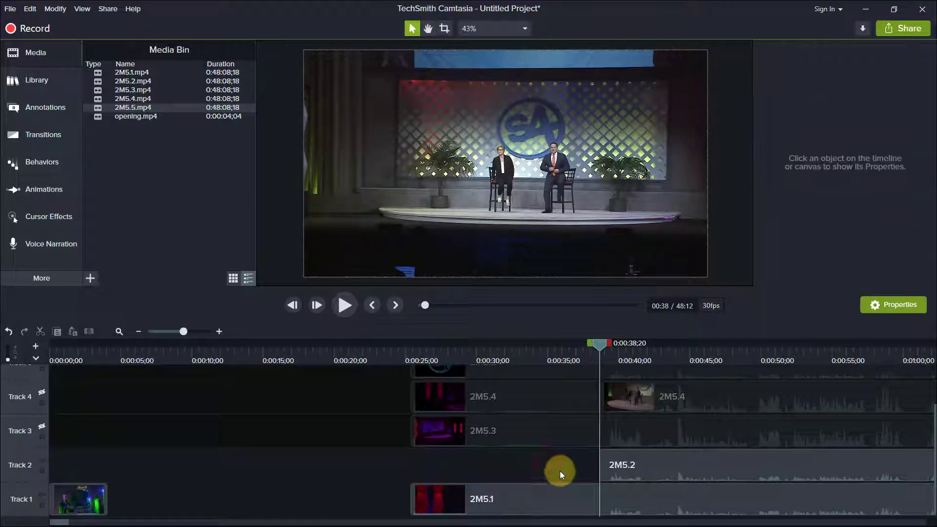
key(space)
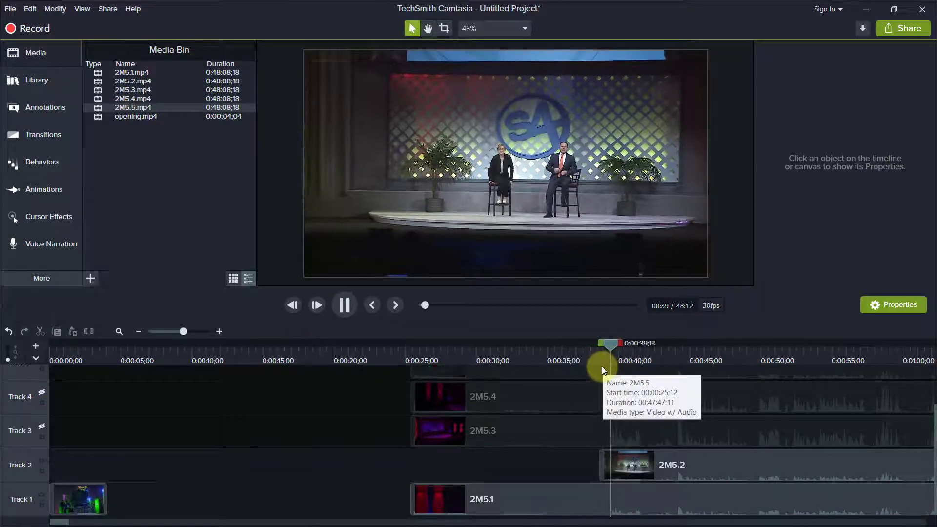
Scrub to about 0:50 and preview Track 1's close-up, then restore Track 2.
mouse_move(533, 433)
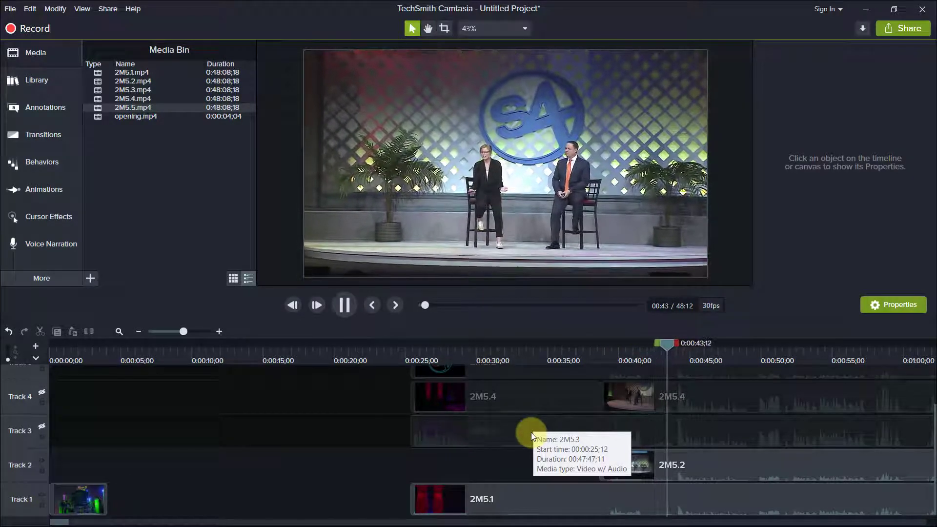
mouse_move(697, 345)
mouse_down()
mouse_move(772, 347)
mouse_move(729, 376)
mouse_move(764, 356)
mouse_move(848, 355)
mouse_move(822, 356)
mouse_up()
click(613, 473)
click(42, 461)
click(697, 496)
key(ctrl+z)
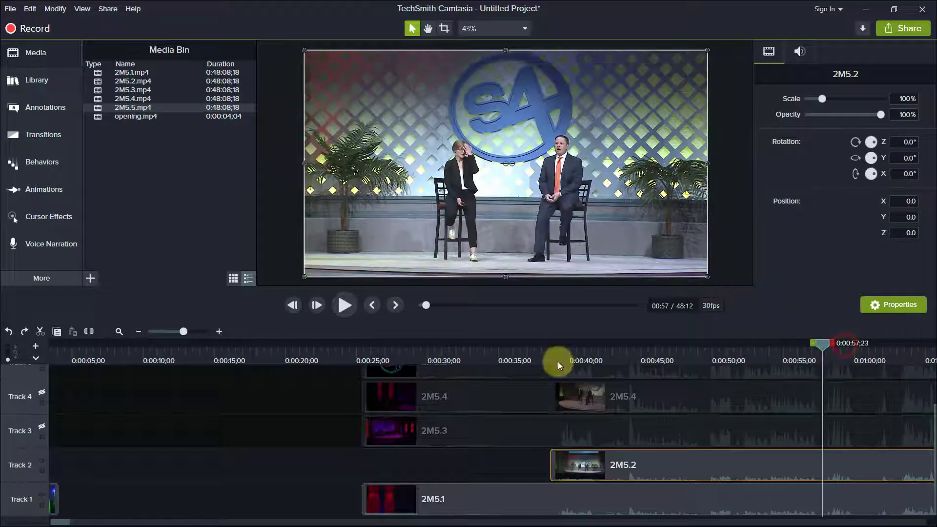
Split Tracks 1 and 2 at 0:01:00;19 and delete the 2M5.1 piece before it.
drag(192, 328, 182, 332)
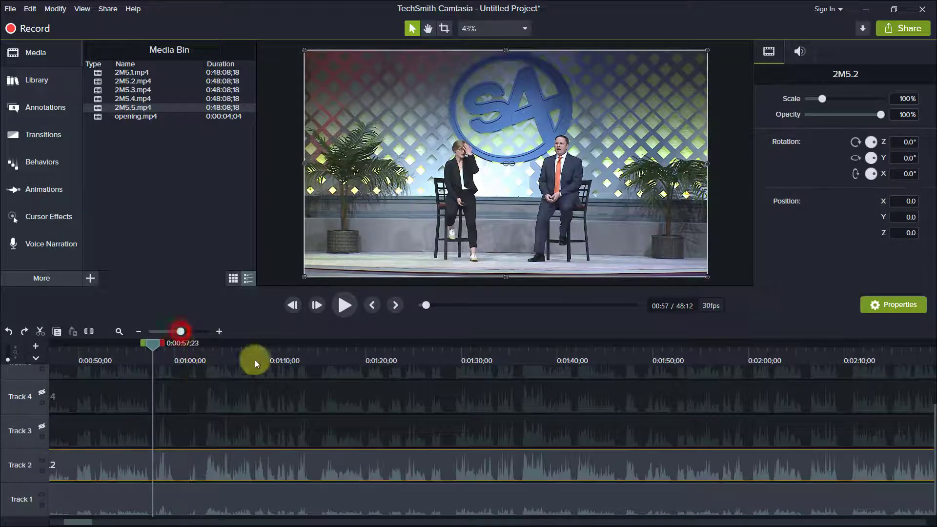
drag(77, 522, 65, 521)
click(562, 345)
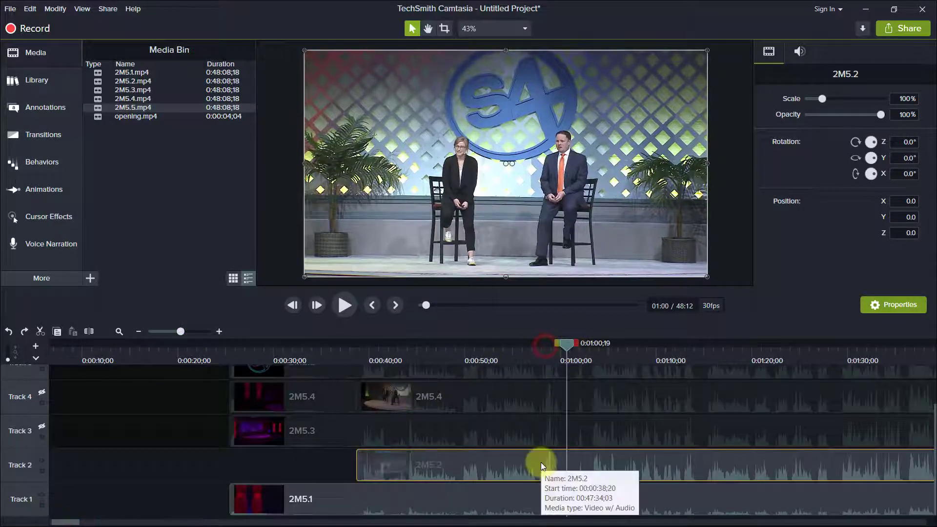
key(s)
click(359, 494)
key(Delete)
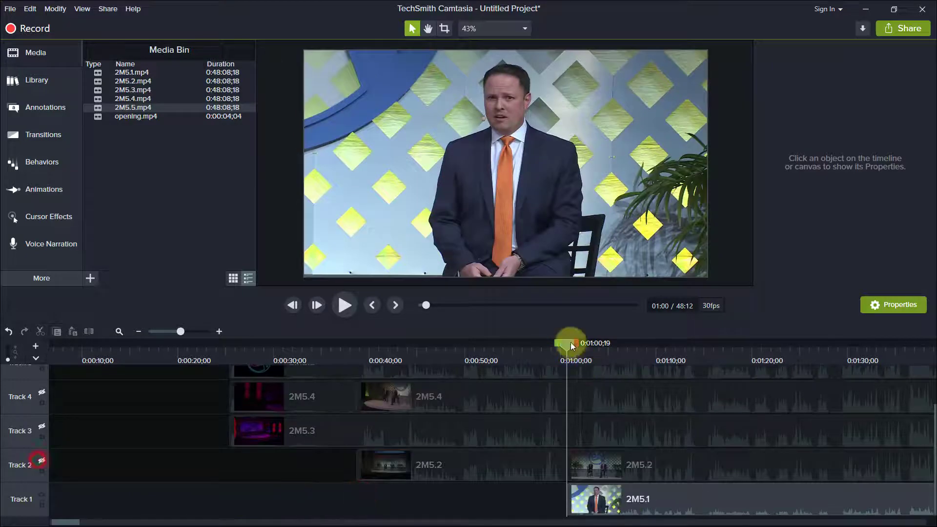
Split 2M5.1 at 0:01:41;25 and delete the selected piece.
drag(571, 345, 787, 345)
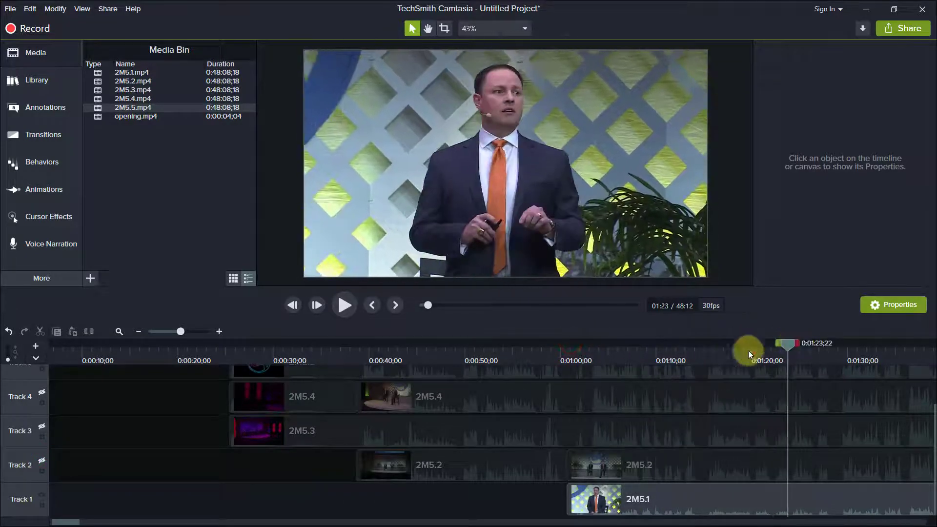
drag(848, 347, 877, 347)
drag(64, 522, 72, 521)
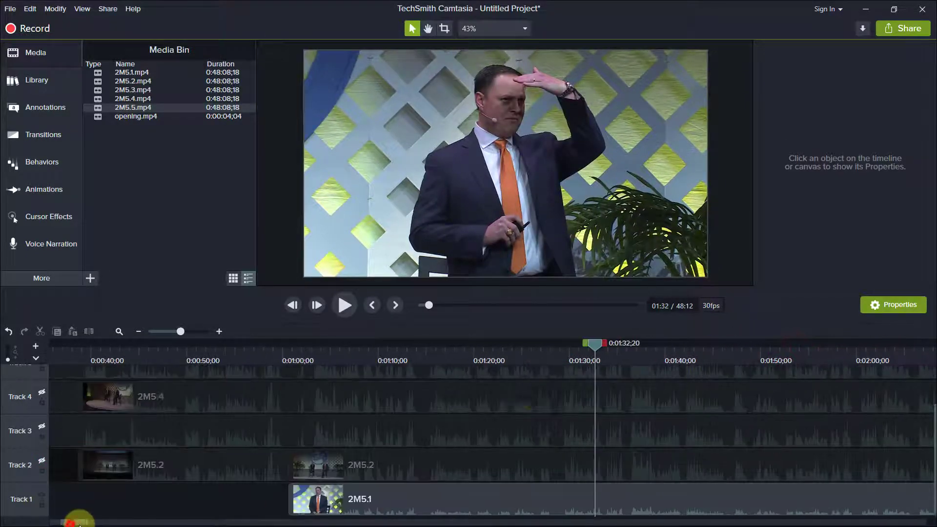
drag(626, 349, 683, 348)
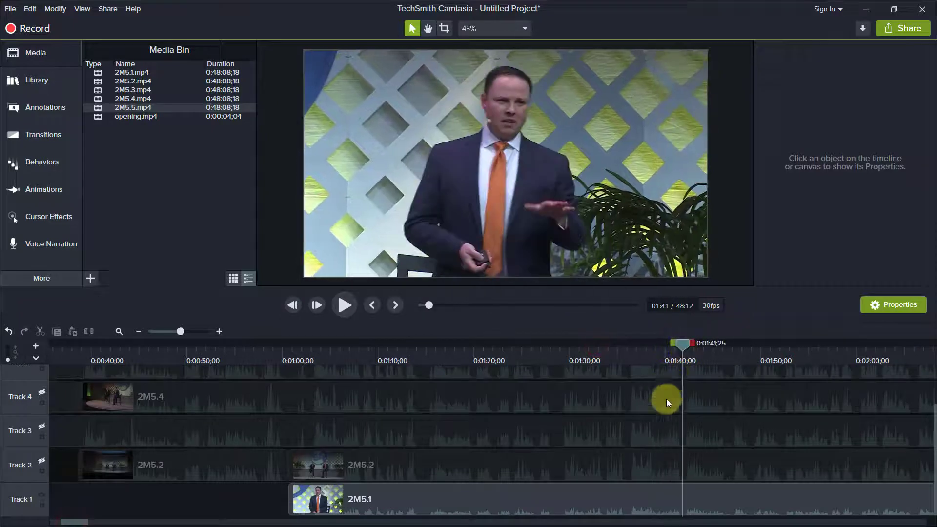
click(593, 507)
key(s)
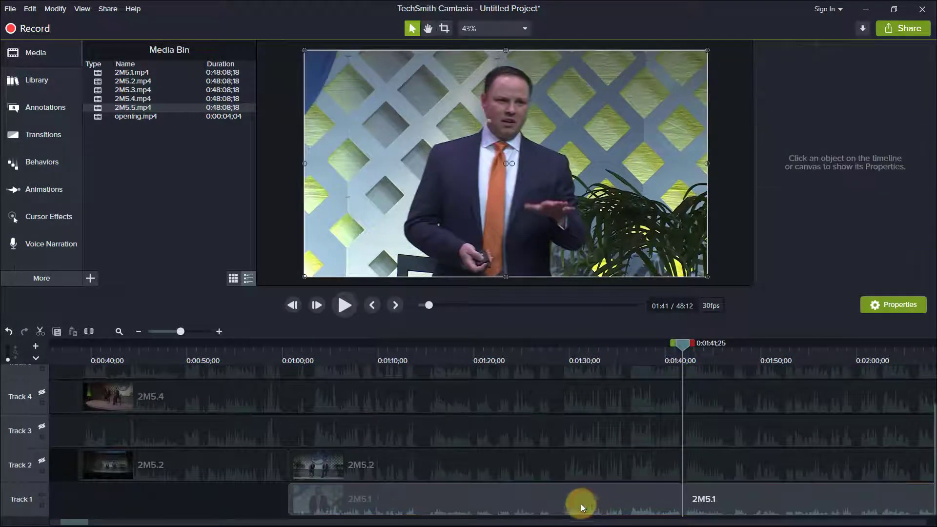
key(Delete)
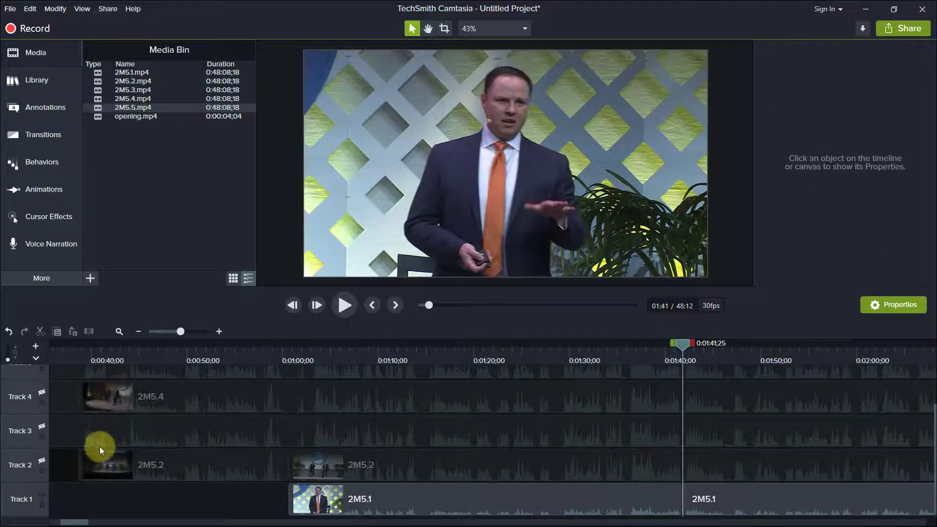
Try splitting the 2M5.3 audience clip on Track 3, then undo it and hide Track 3 again.
click(41, 426)
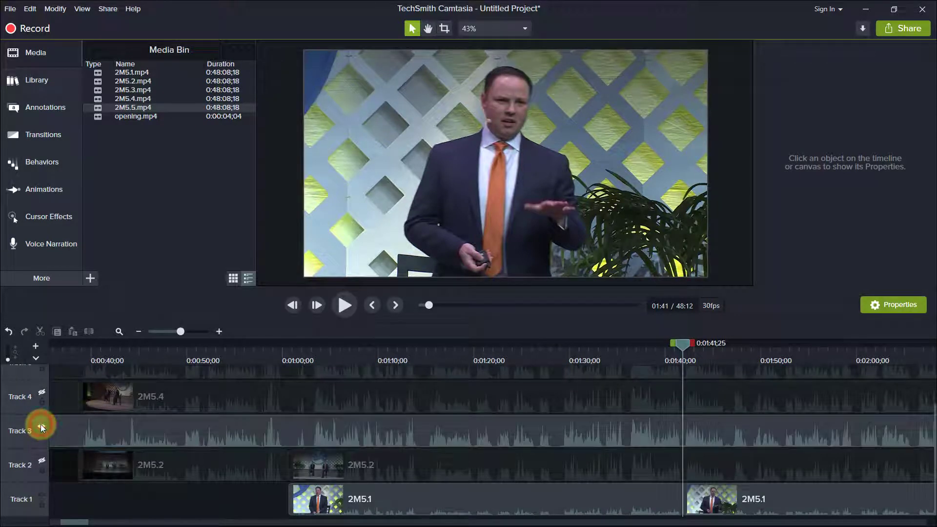
click(399, 427)
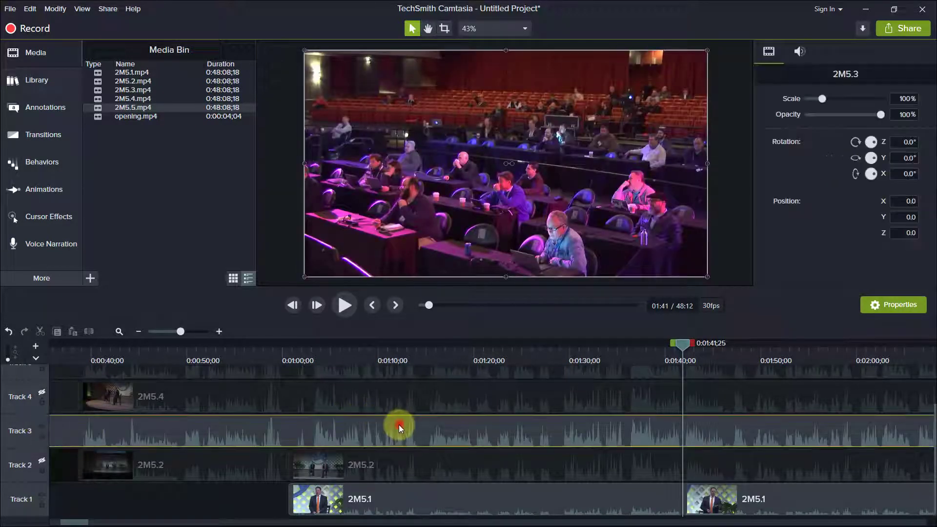
key(s)
click(398, 424)
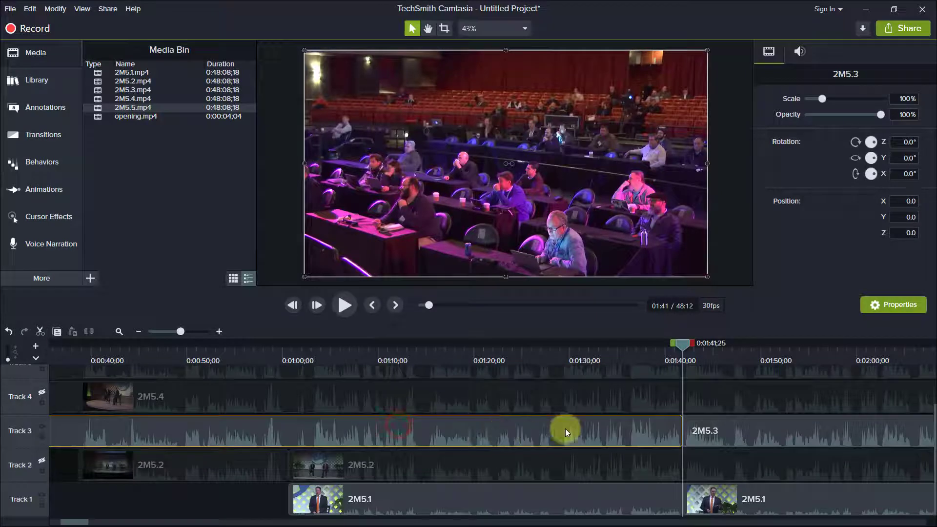
key(ctrl+z)
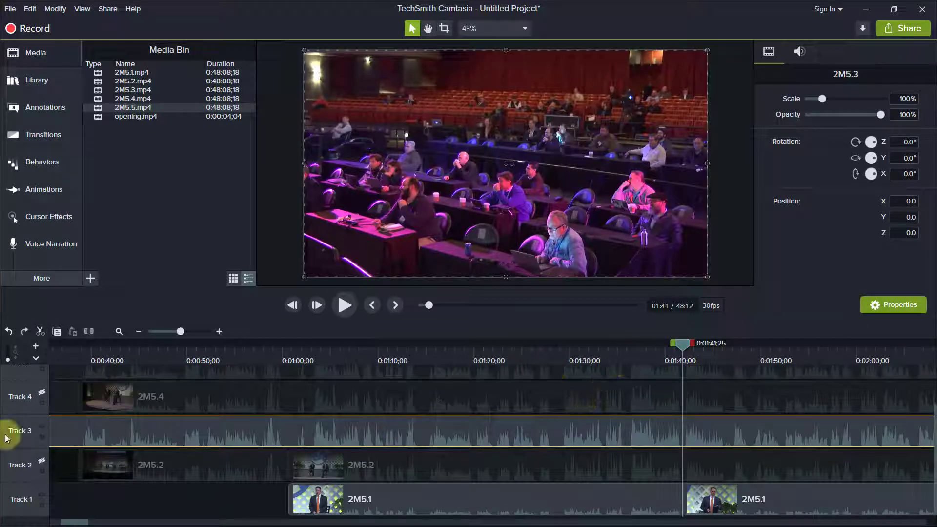
click(44, 428)
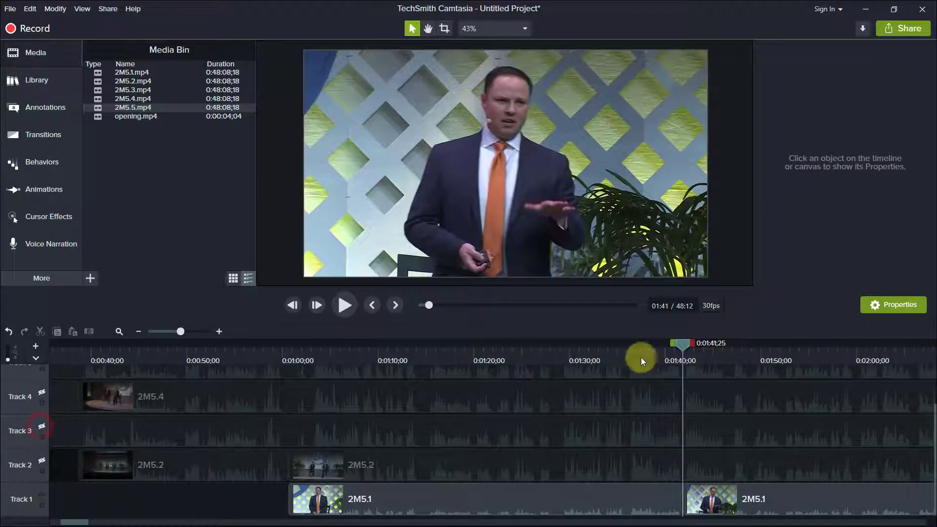
Review playback around 1:30 and set the playhead at 0:01:29;13 on Track 1's 2M5.1.
click(614, 360)
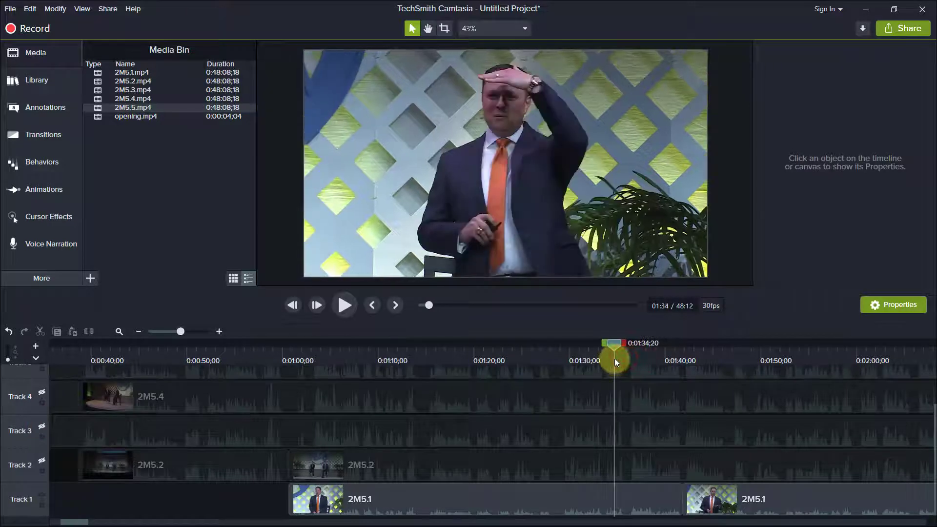
click(605, 357)
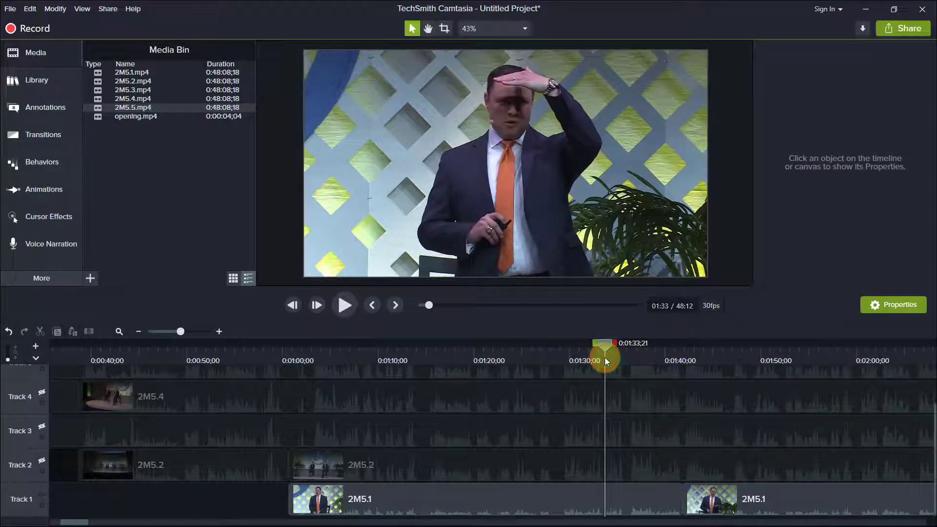
key(space)
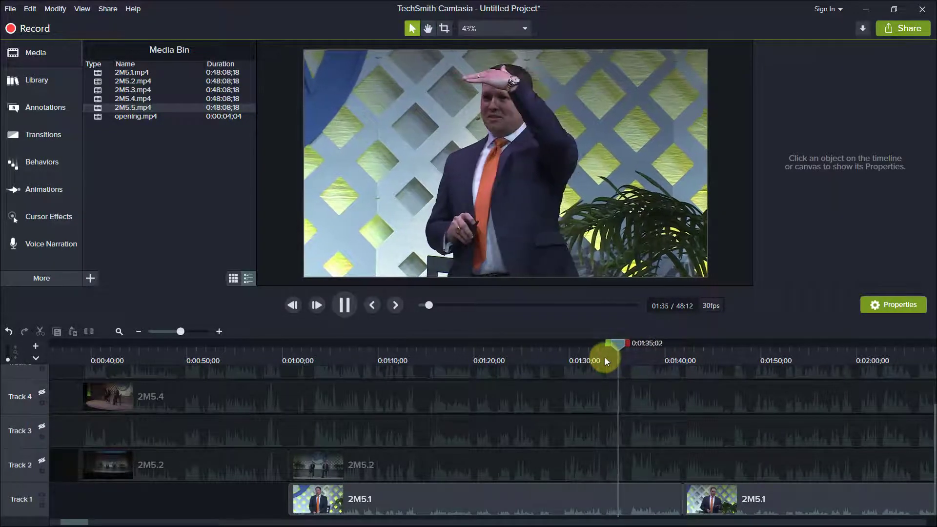
drag(592, 359, 562, 356)
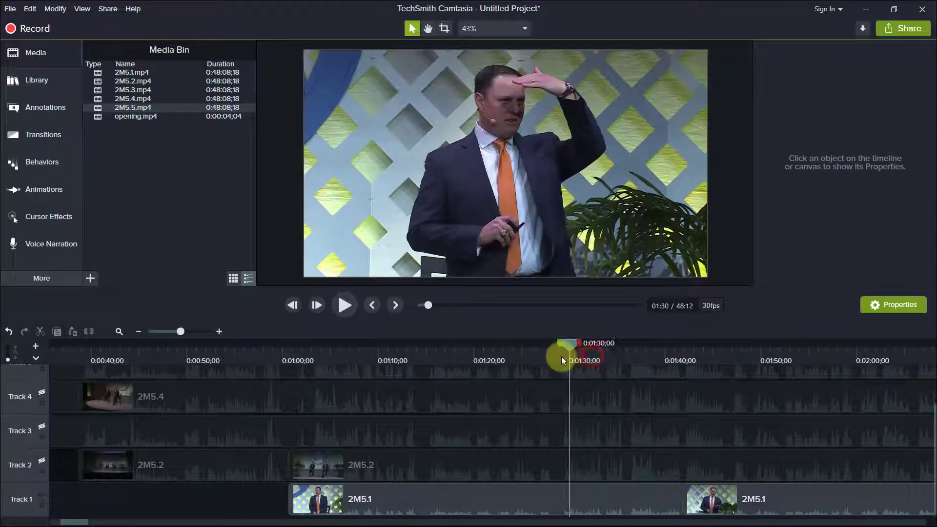
key(space)
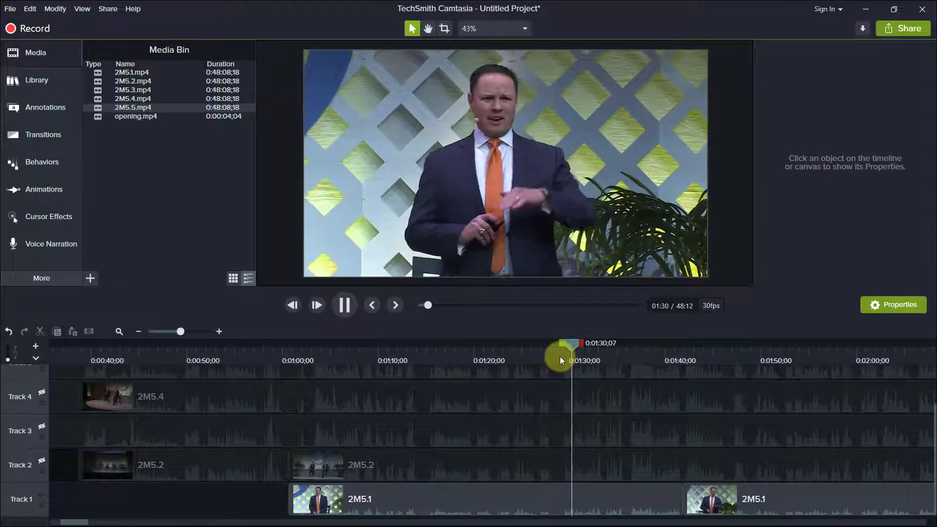
click(564, 360)
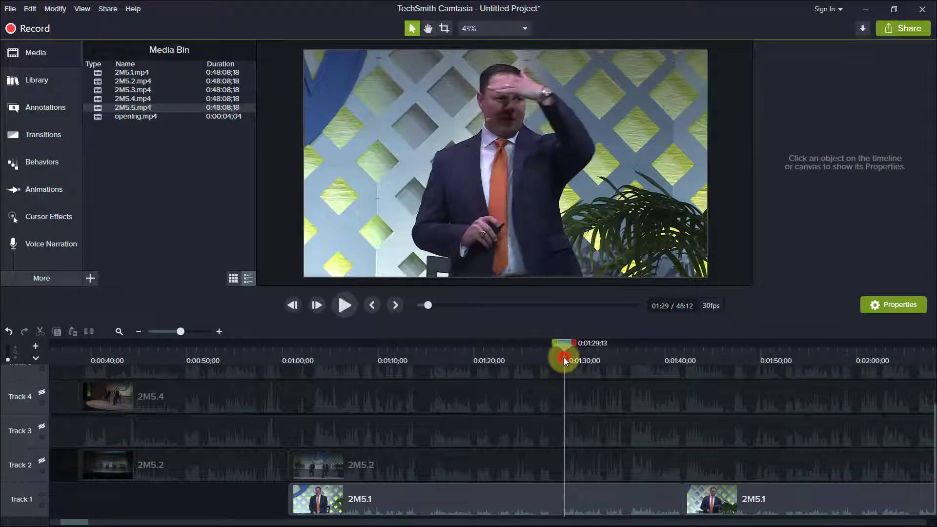
click(547, 497)
Cut the 2M5.1 section from 1:29 to 1:41 and slide the following clip left to close the gap.
key(s)
click(668, 497)
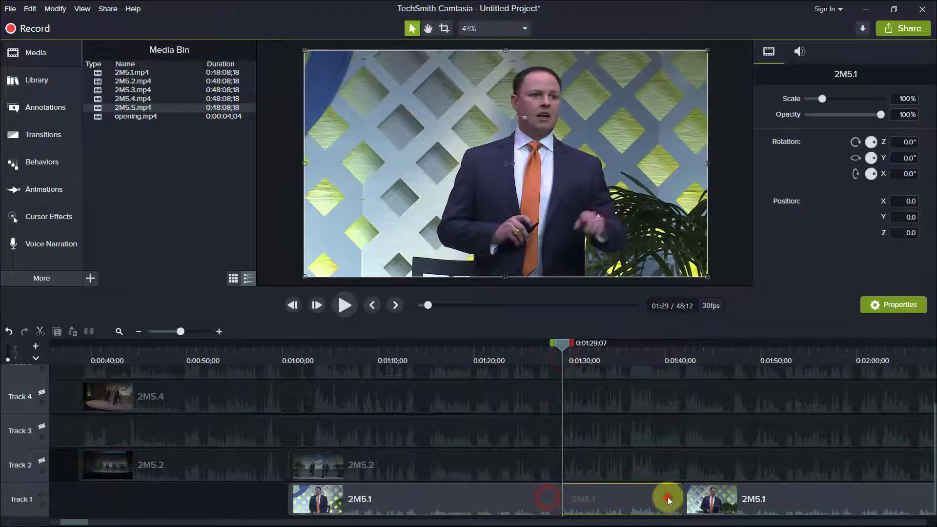
key(Delete)
drag(688, 499, 564, 499)
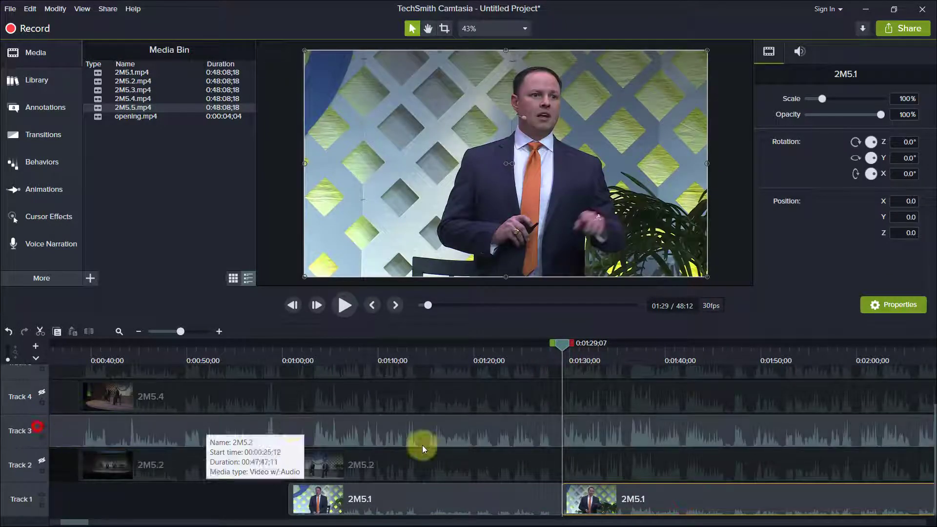
Start the 2M5.3 audience clip at about 1:29 by deleting its earlier part, then review.
click(537, 438)
key(s)
key(Delete)
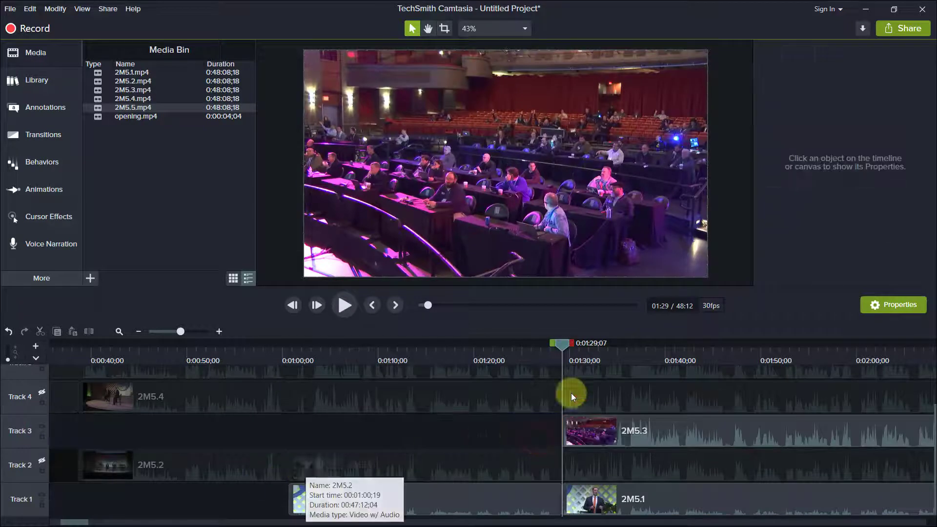
drag(562, 345, 575, 360)
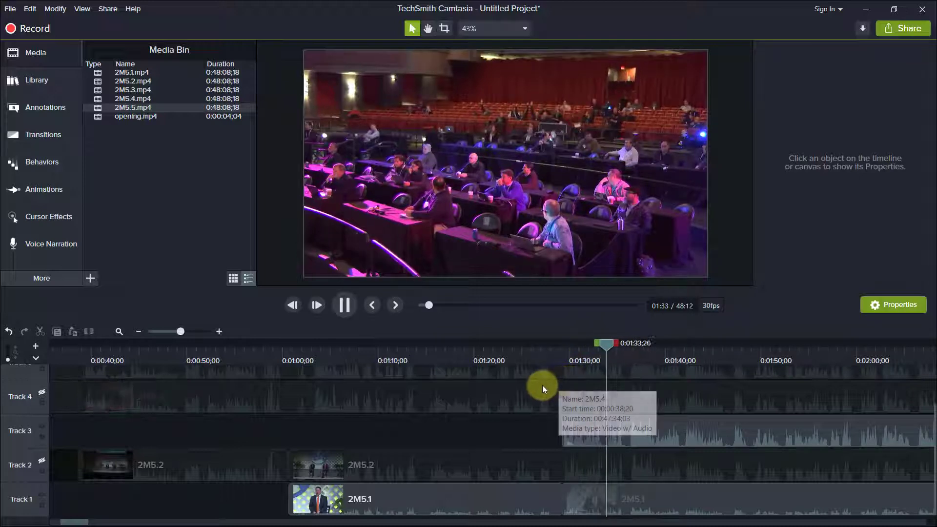
key(space)
key(space)
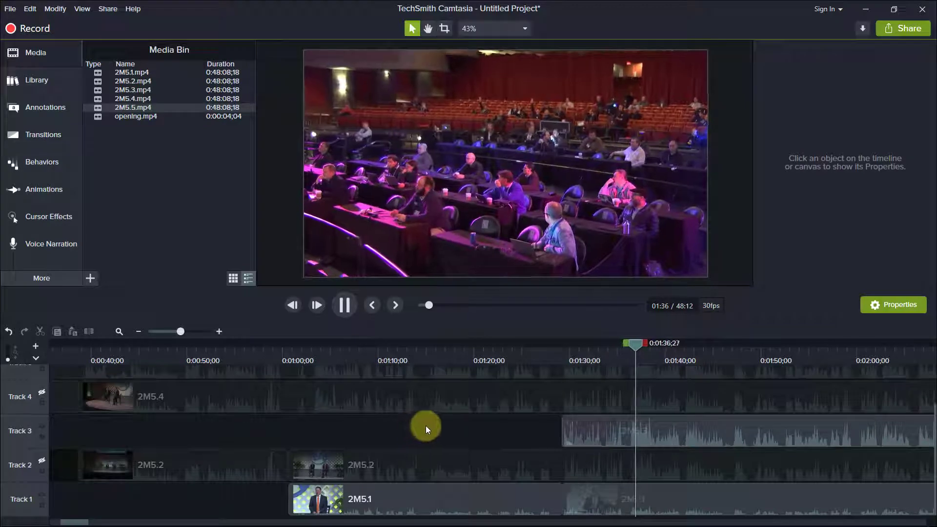
Split the audience clip at 1:37 and make Track 4's 2M5.4 stage shot start there.
click(629, 353)
drag(631, 426, 636, 367)
click(636, 365)
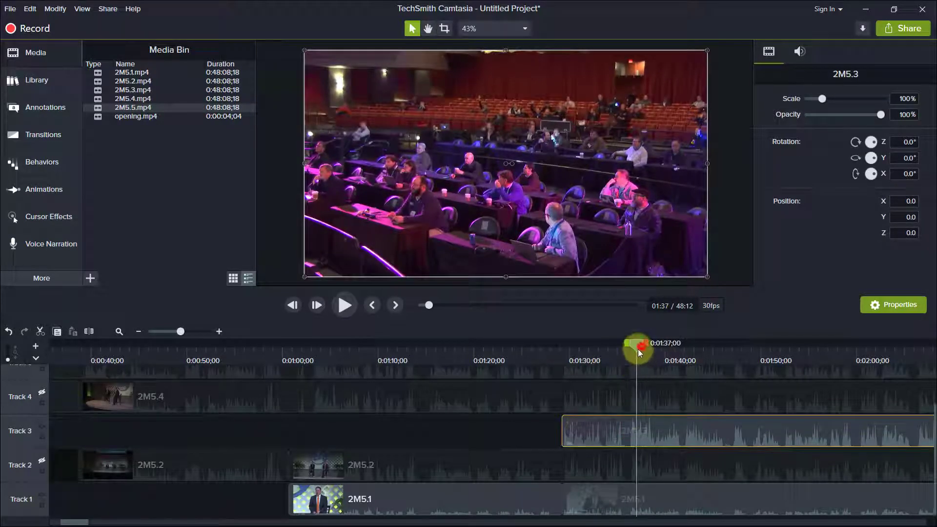
key(s)
click(42, 391)
drag(115, 399, 554, 397)
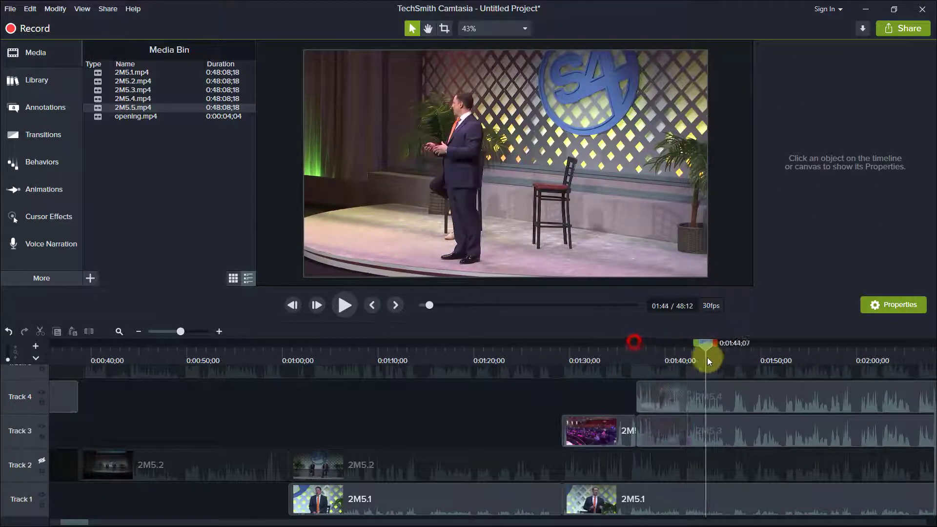
Move to about 2:00 and switch the preview to Track 2's two-person stage shot.
drag(754, 367, 857, 385)
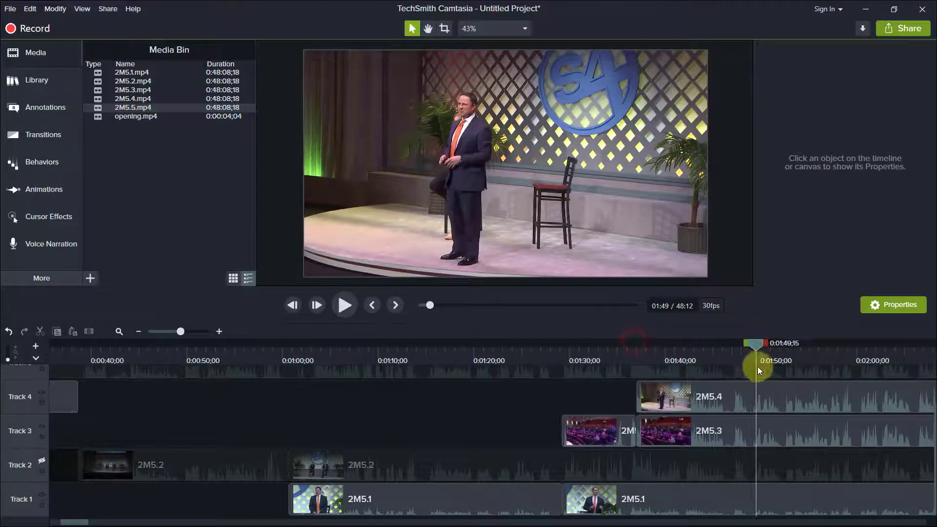
click(854, 386)
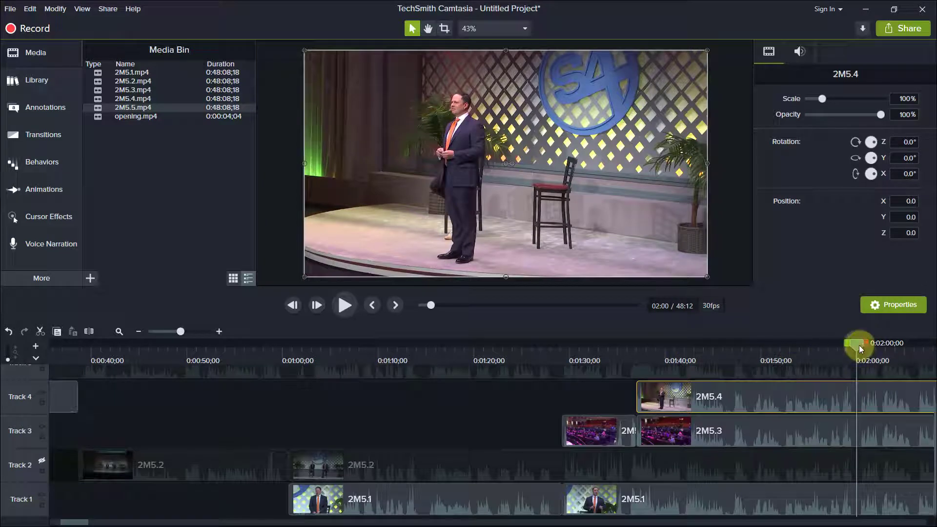
click(42, 461)
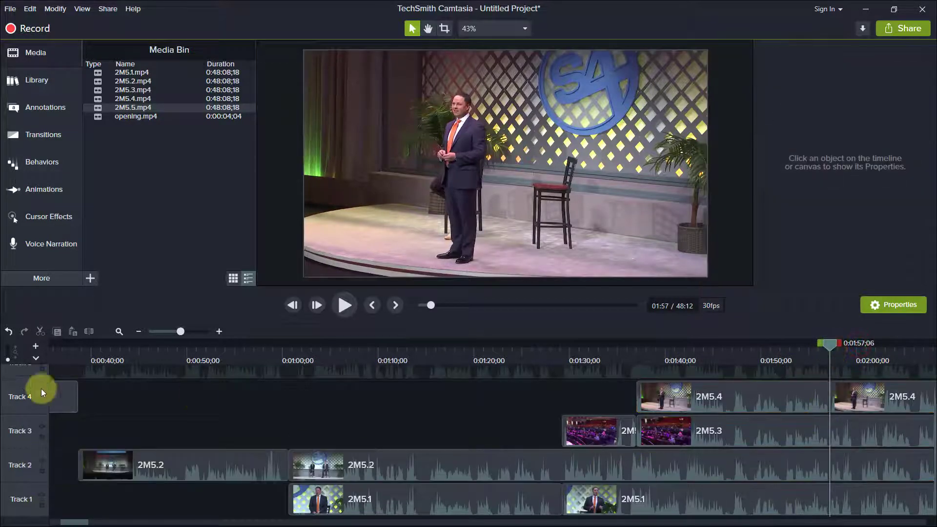
click(42, 392)
click(42, 427)
Show Track 3's audience shot from about 2:09 and move the second 2M5.2 clip to start near 2:17.
scroll(241, 367, right, 5)
drag(242, 361, 441, 356)
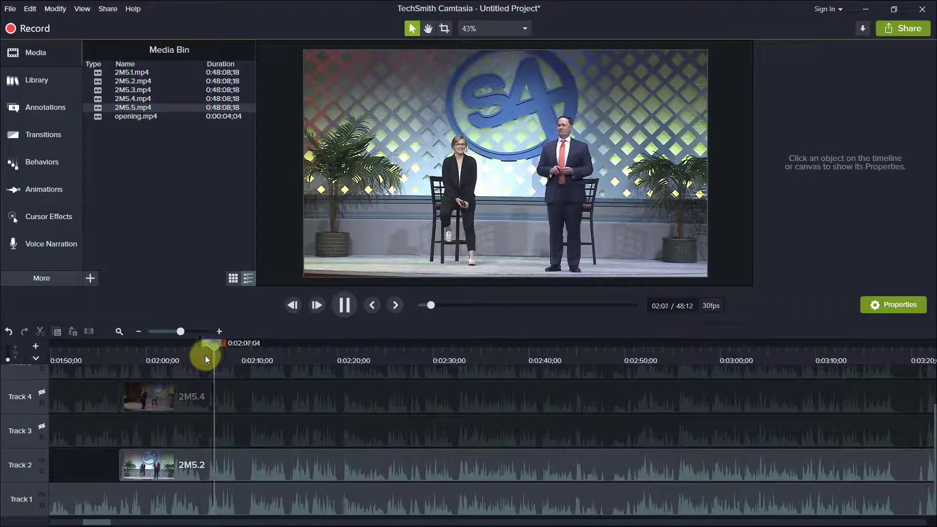
click(253, 443)
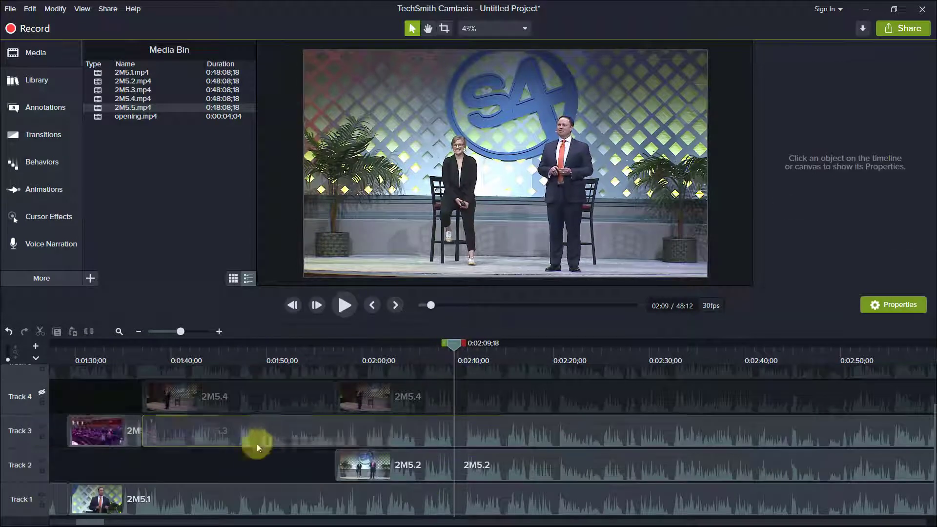
key(space)
key(space)
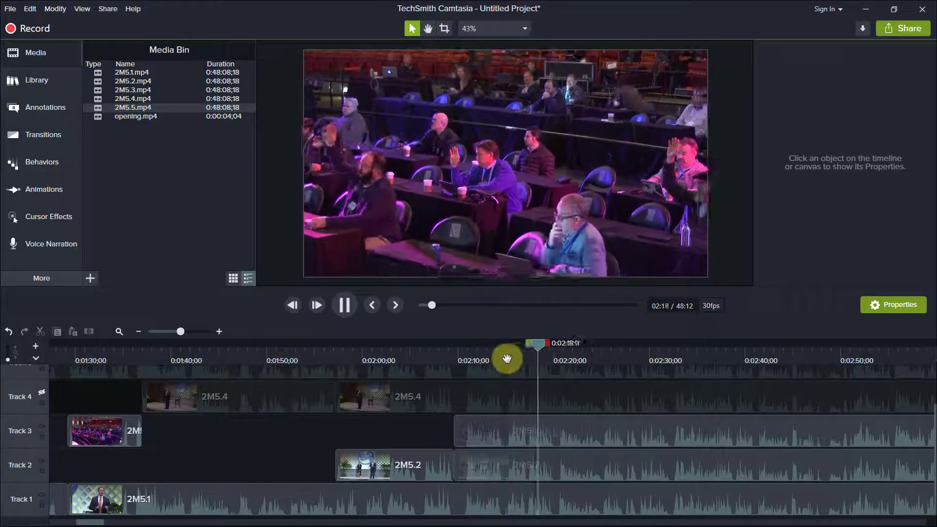
mouse_move(506, 358)
mouse_down()
mouse_move(434, 360)
mouse_move(444, 350)
mouse_up()
scroll(444, 349, up, 3)
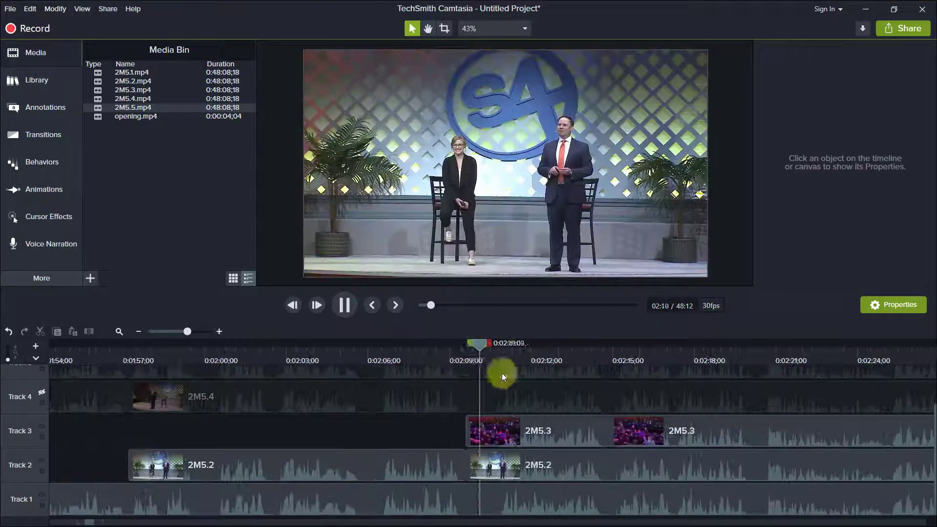
click(619, 431)
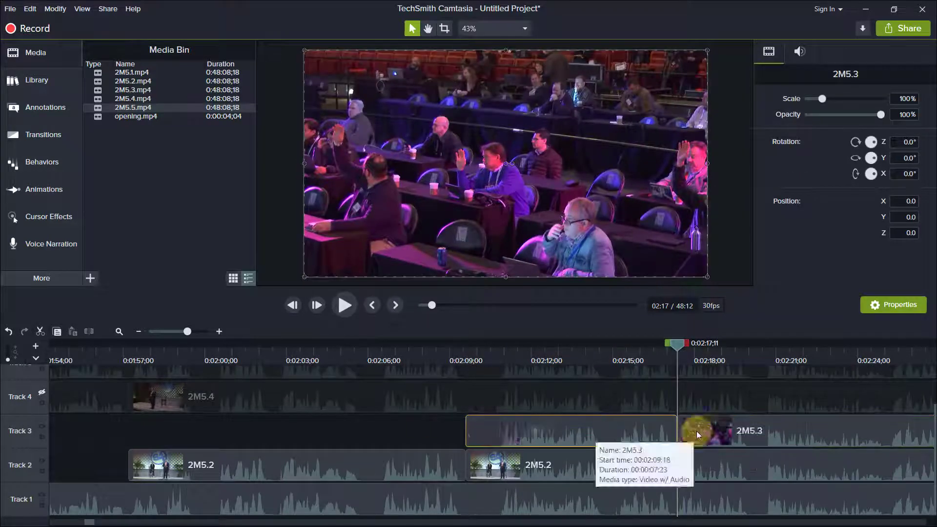
drag(466, 465, 677, 465)
Zoom the timeline in, set the playhead at 2:32, and move the 2M5.2 clip into place on Track 2.
scroll(269, 506, left, 10)
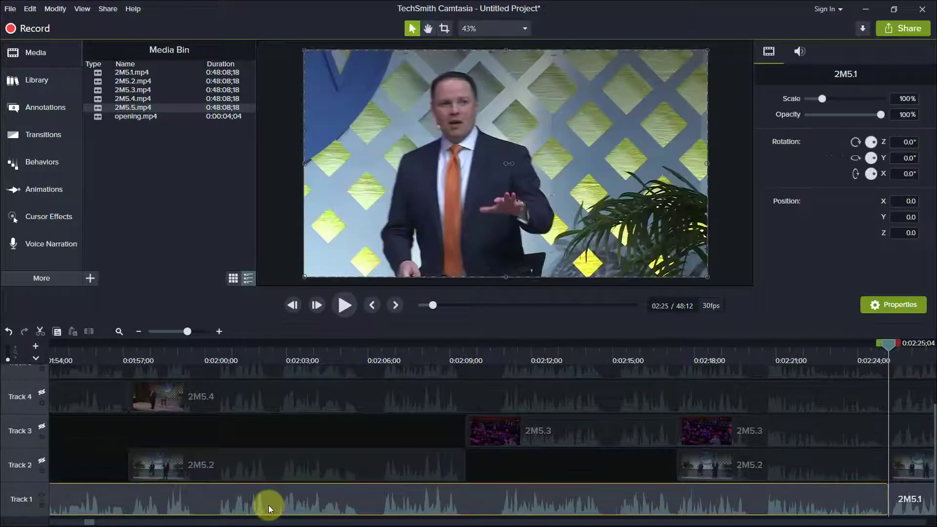
scroll(304, 466, up, 1)
scroll(304, 466, down, 2)
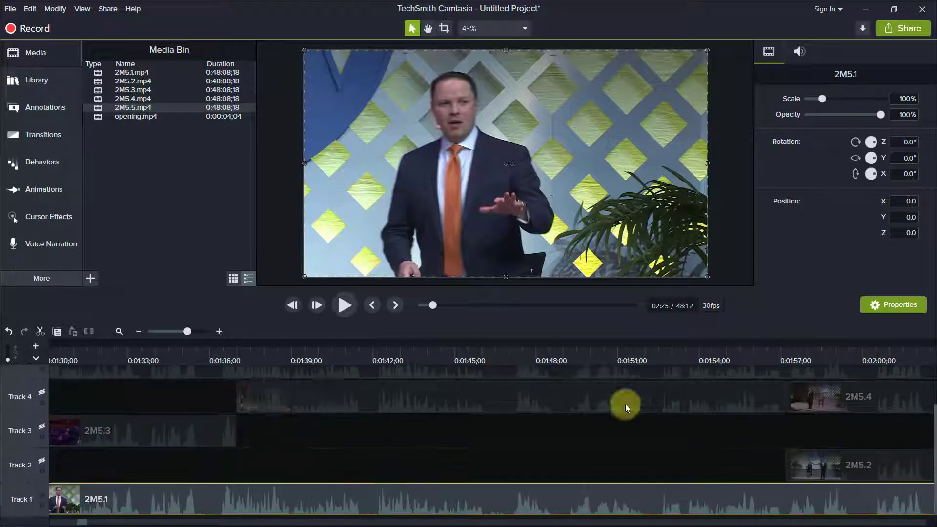
scroll(329, 362, down, 2)
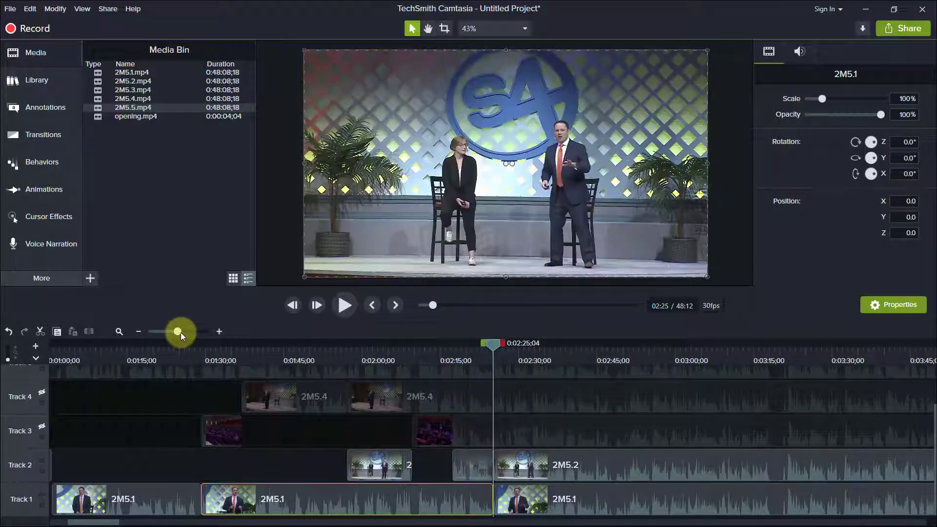
click(180, 332)
click(550, 352)
drag(476, 469, 481, 483)
Delete the earlier 2M5.1 piece on Track 1 so the close-up returns near 2:40.
click(486, 502)
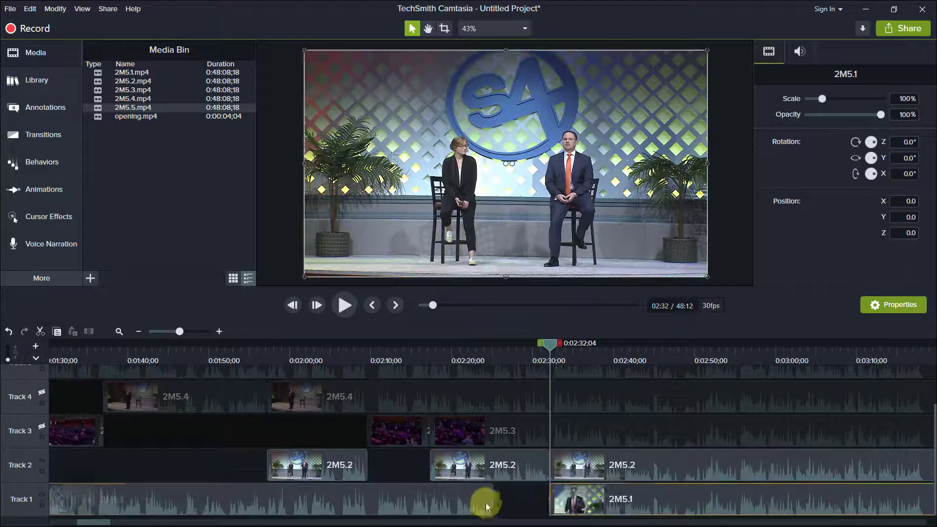
click(604, 350)
click(601, 472)
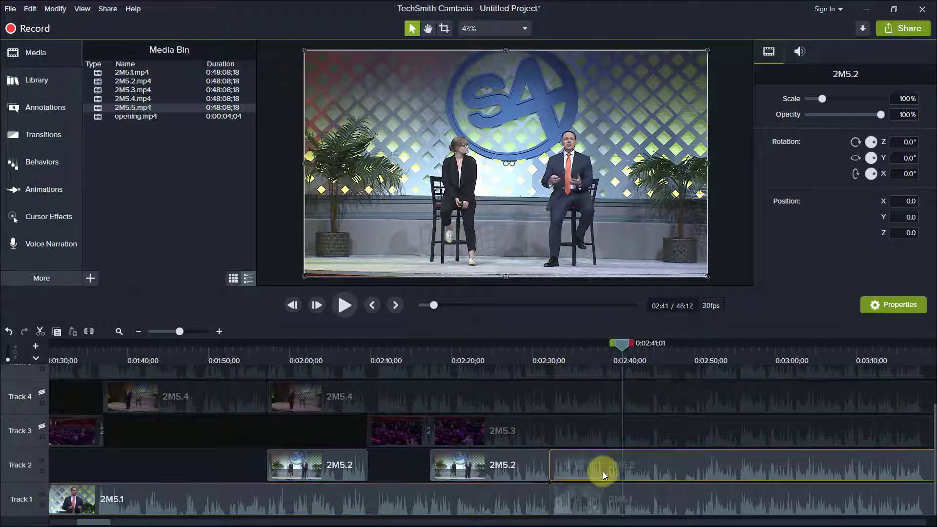
click(600, 502)
key(Delete)
click(657, 353)
Show Track 3's audience shot and split it at 3:39.
drag(668, 358, 539, 367)
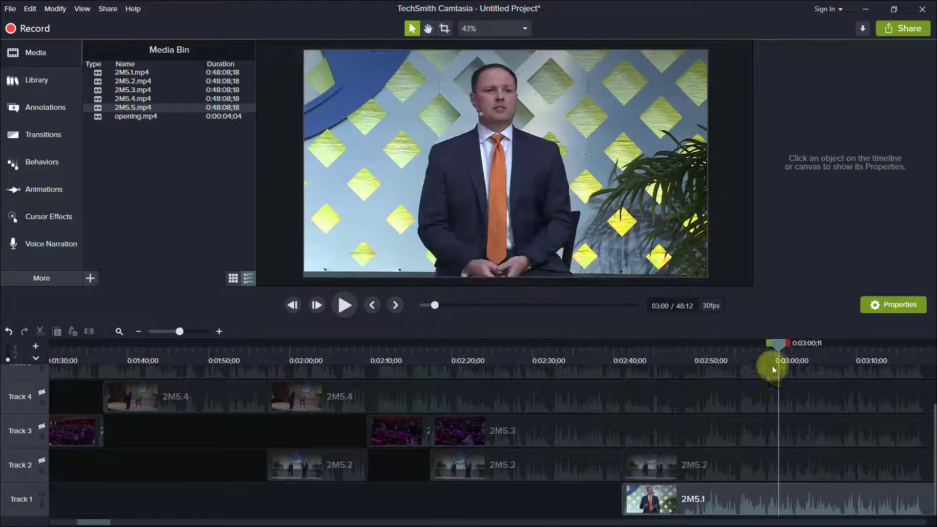
click(531, 511)
click(41, 426)
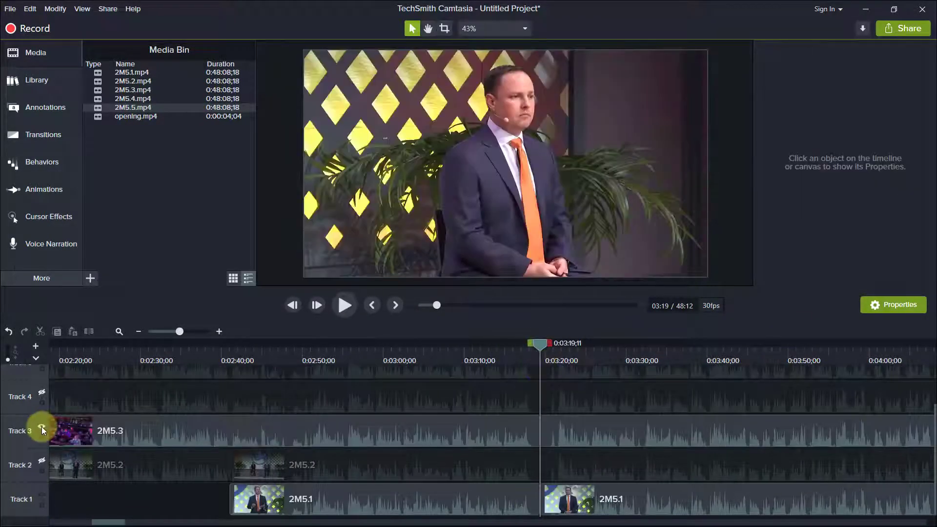
drag(109, 522, 112, 522)
click(587, 386)
click(609, 435)
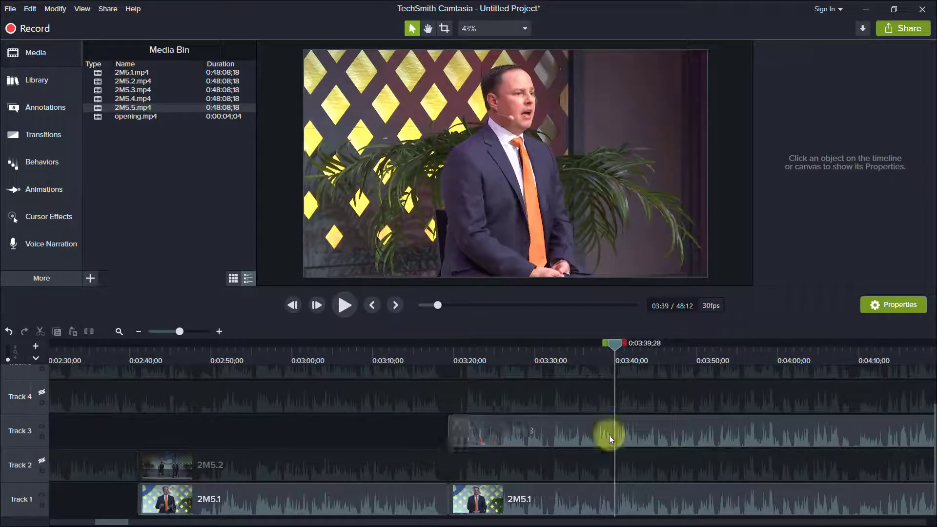
key(s)
Split Track 4's stage shot at 4:00 and delete Track 1's part before 4:00.
click(42, 392)
scroll(227, 355, right, 5)
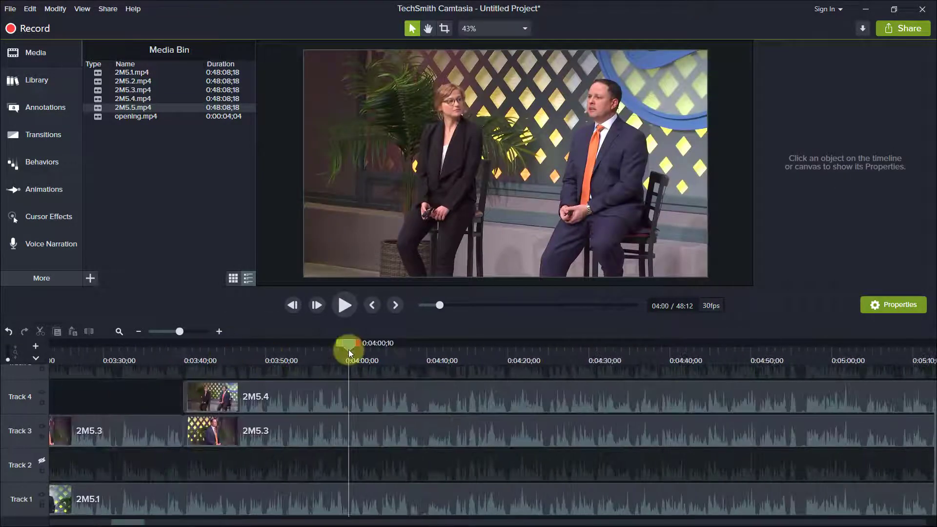
key(s)
click(42, 392)
click(257, 503)
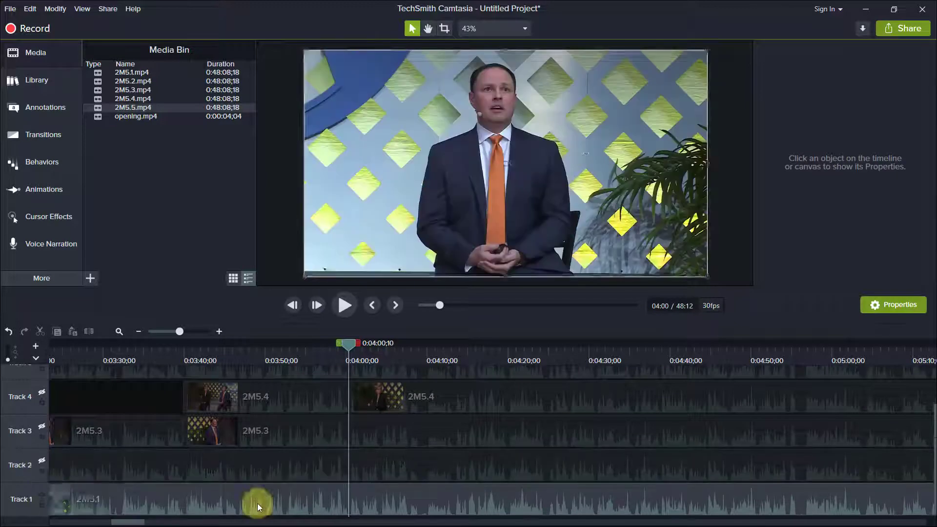
key(Delete)
Split the Track 1 close-up clip at about 4:31.
drag(349, 344, 659, 345)
click(641, 502)
key(s)
click(42, 460)
Show Track 2's wide stage shot and split it at 5:23.
click(207, 522)
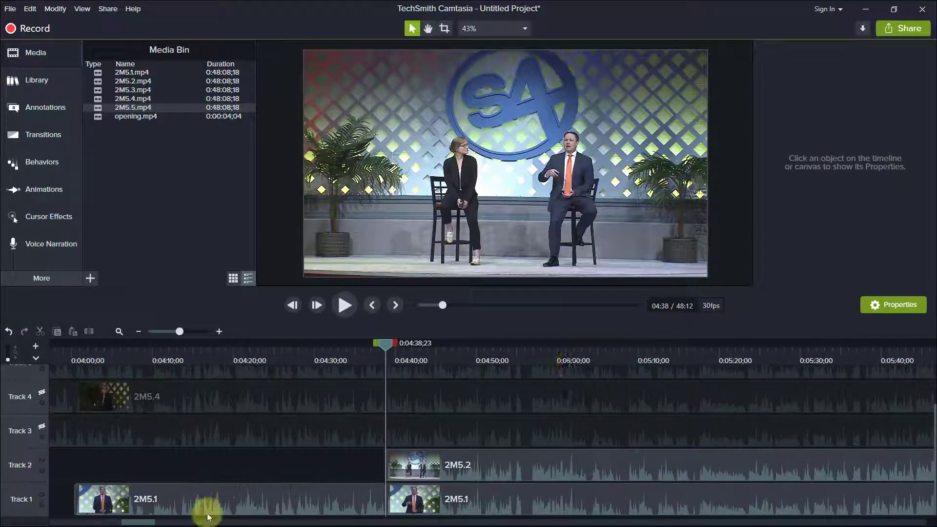
click(696, 350)
click(747, 348)
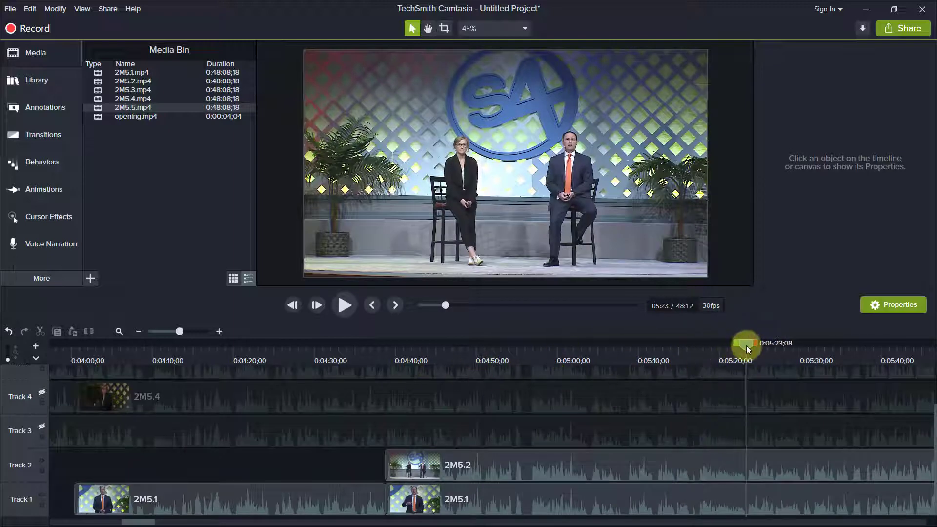
key(s)
Show Track 3's clip and delete its part before the playhead.
click(41, 426)
click(201, 437)
key(Delete)
drag(148, 522, 163, 523)
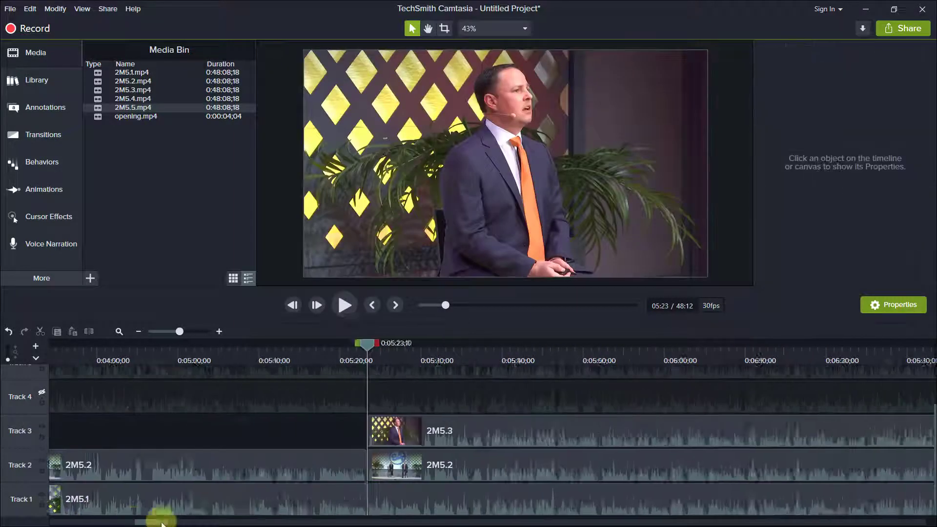
mouse_move(502, 360)
mouse_down()
mouse_move(415, 351)
mouse_move(500, 352)
mouse_up()
Split Tracks 3 and 4 at about 5:49 and delete Track 4's earlier part.
key(space)
click(513, 439)
key(s)
click(121, 394)
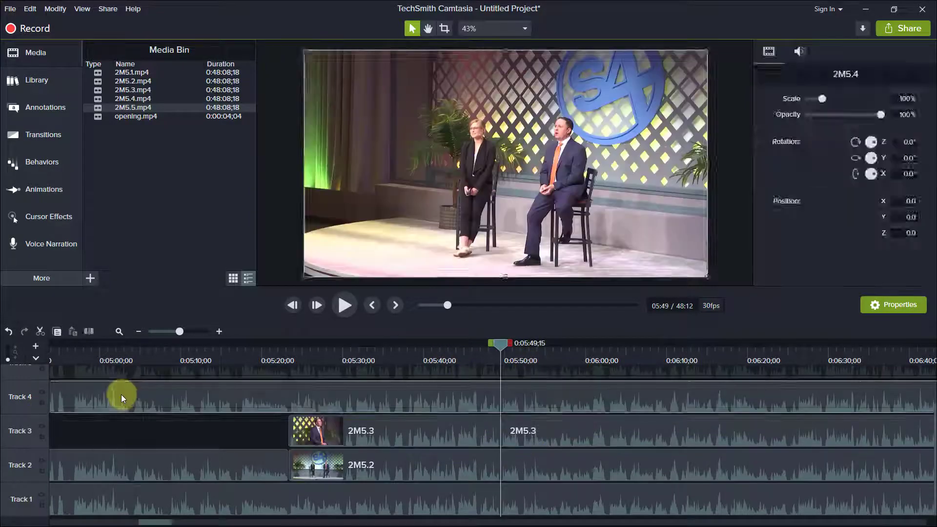
key(s)
key(Delete)
Split Track 4 at 6:10 and slide the Track 3 and 4 clips left to about 5:47.
key(space)
key(space)
click(667, 358)
click(645, 400)
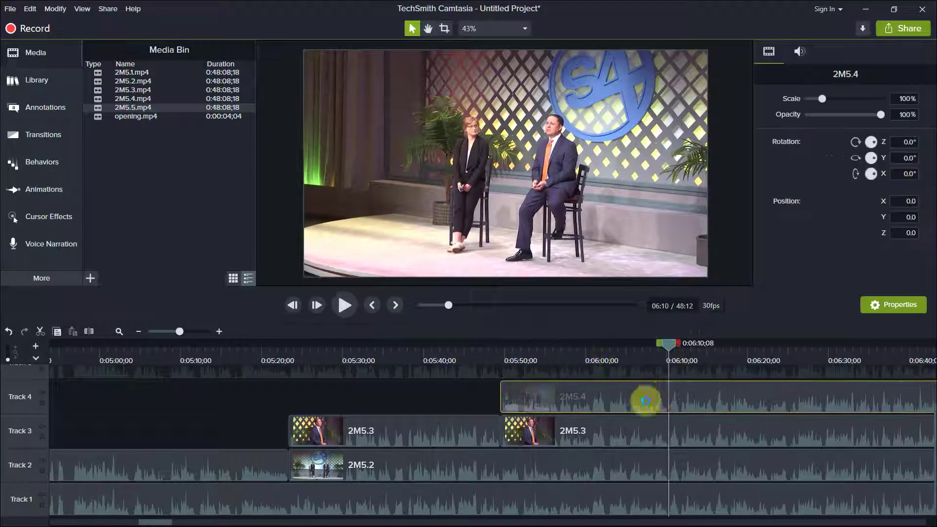
key(s)
click(490, 363)
drag(506, 403, 488, 404)
drag(513, 433, 494, 433)
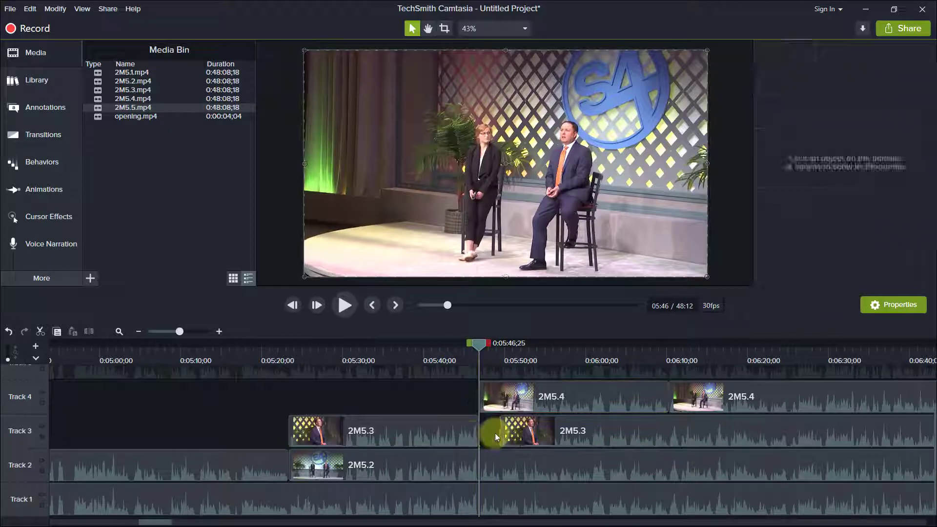
Hide Tracks 2–4 and play back the Track 1 close-up to find the next cut point.
click(669, 360)
click(41, 393)
click(42, 426)
click(41, 460)
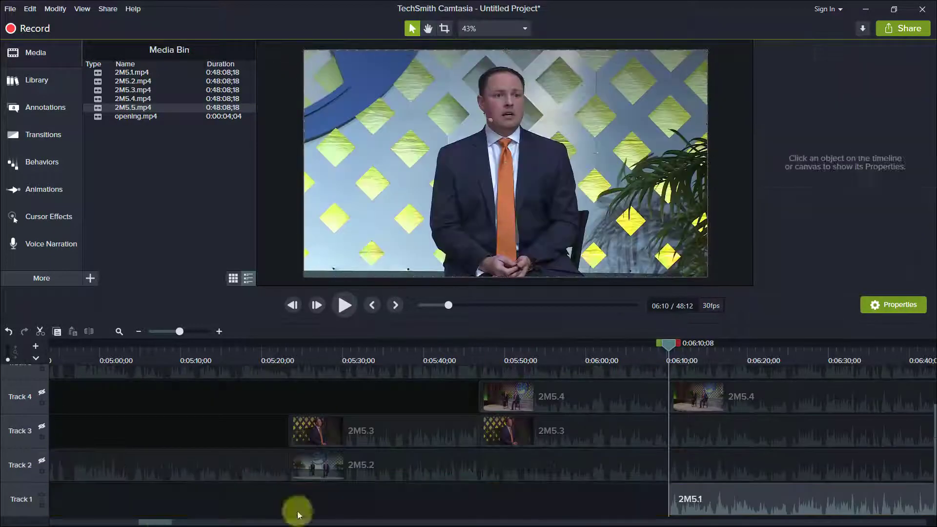
scroll(299, 508, right, 10)
click(435, 362)
key(space)
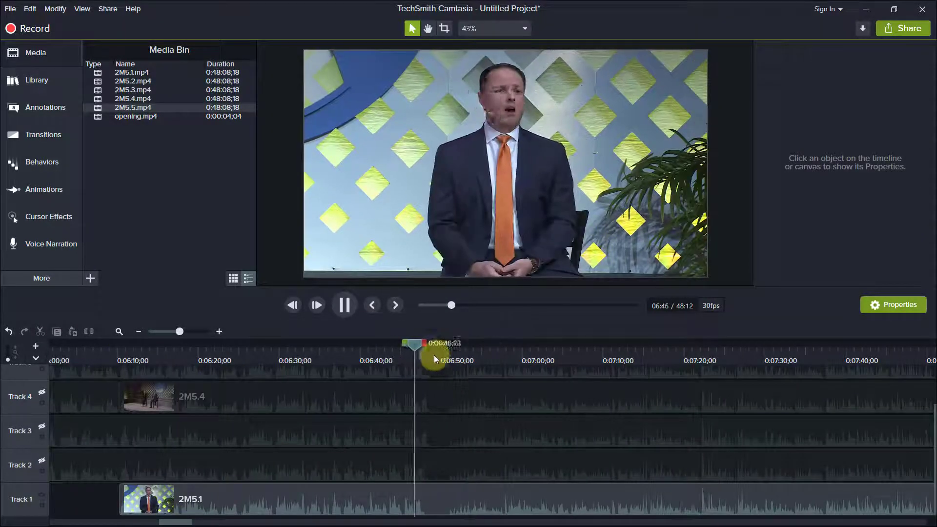
click(429, 356)
Show Track 2 again, split at the cut point, and delete the unneeded 2M5.1 piece.
click(42, 461)
scroll(122, 519, left, 5)
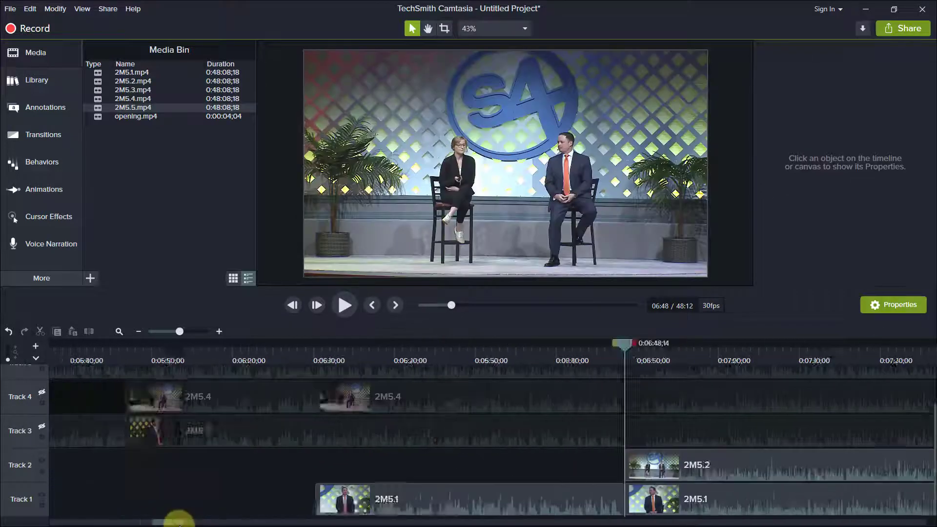
scroll(340, 369, right, 10)
key(s)
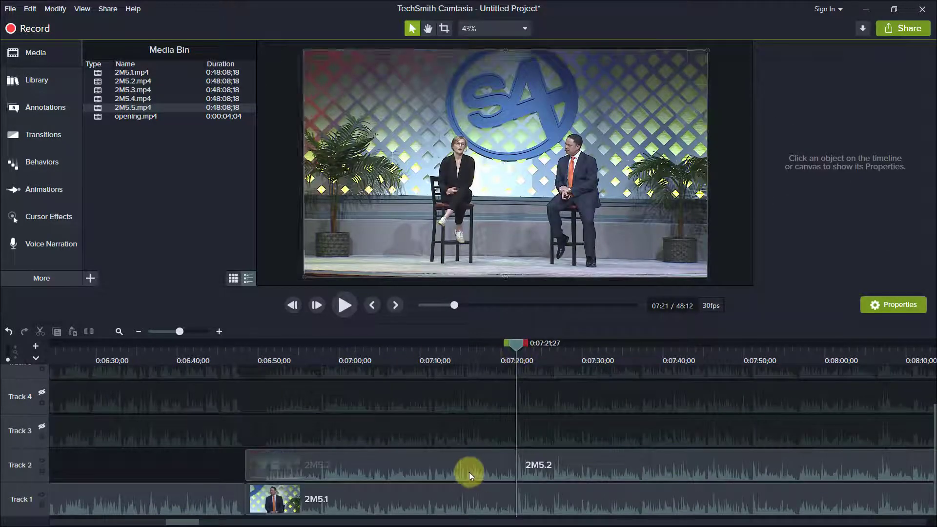
click(503, 491)
key(Delete)
Show Tracks 3 and 4, split the clips at 7:56, and delete the left 2M5.4 piece.
click(801, 362)
click(41, 426)
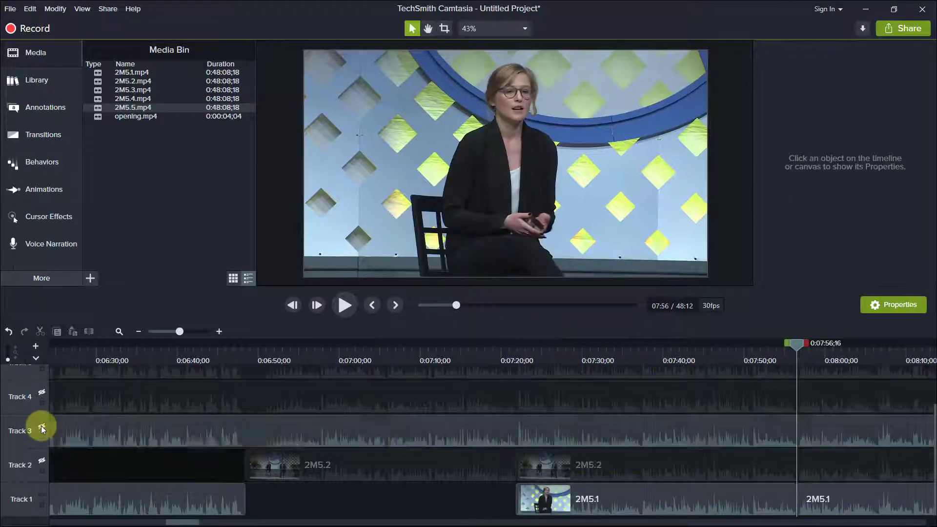
click(42, 394)
key(s)
click(304, 397)
key(Delete)
drag(183, 522, 198, 522)
Split the clips at 8:21 and switch track visibility back to Track 2.
click(596, 344)
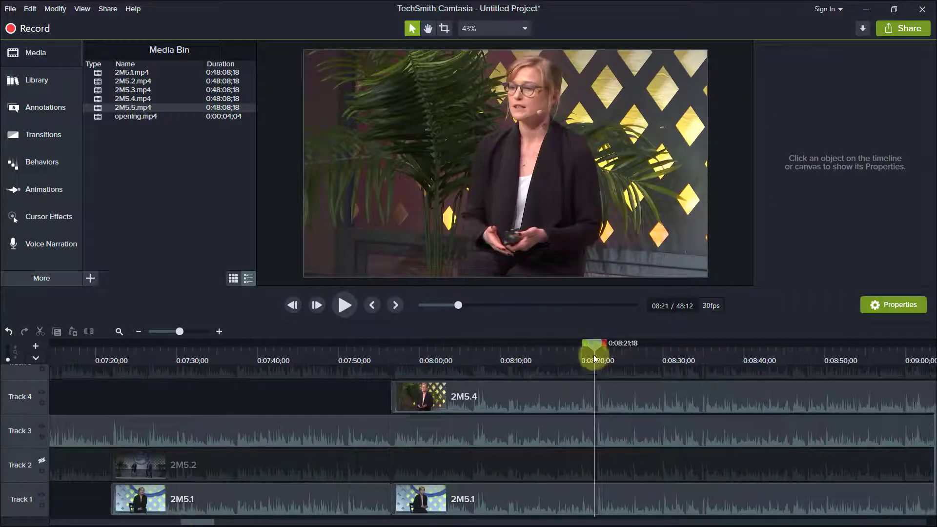
click(576, 394)
key(s)
click(42, 393)
click(42, 426)
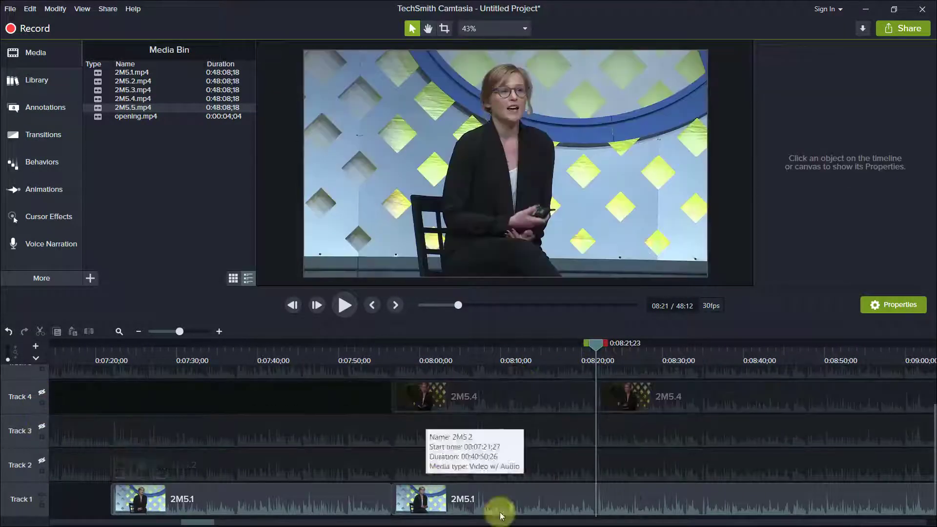
Delete the unwanted left 2M5.2 pieces.
click(42, 460)
click(186, 462)
key(s)
key(Delete)
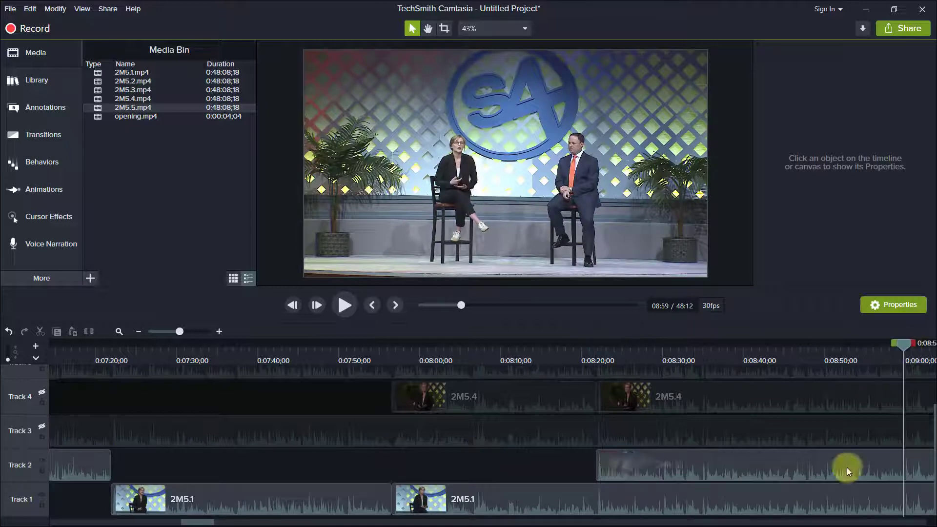
drag(197, 522, 222, 521)
Play ahead to locate 9:16 and split the 2M5.1 clip there.
click(101, 505)
key(Delete)
click(395, 352)
key(space)
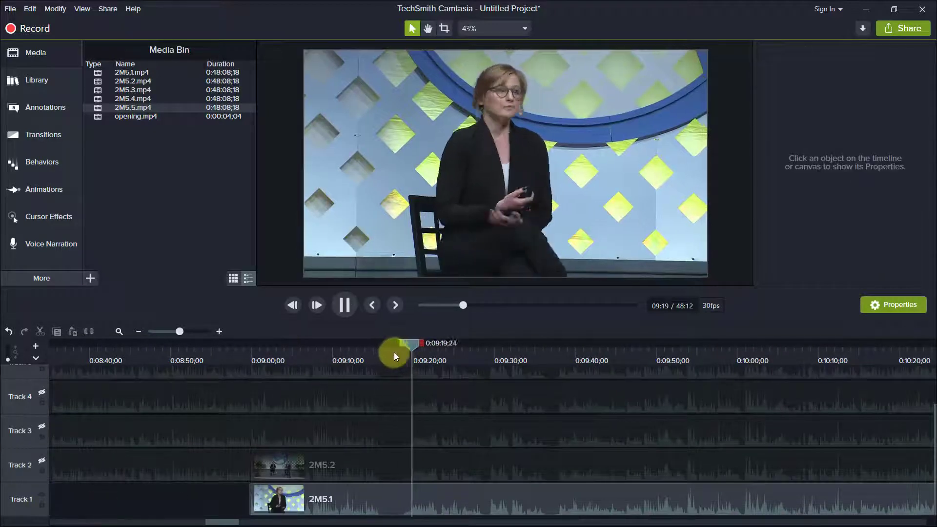
key(space)
click(384, 344)
click(376, 508)
key(s)
Split 2M5.2 at 8:49, remove the unneeded piece, and move the following clips left to 8:50.
drag(226, 522, 223, 521)
click(329, 474)
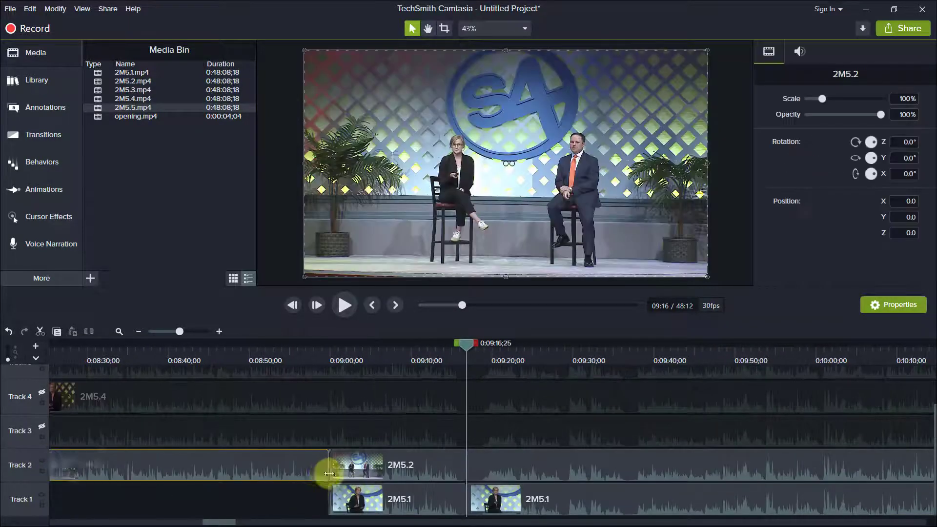
click(323, 500)
click(295, 470)
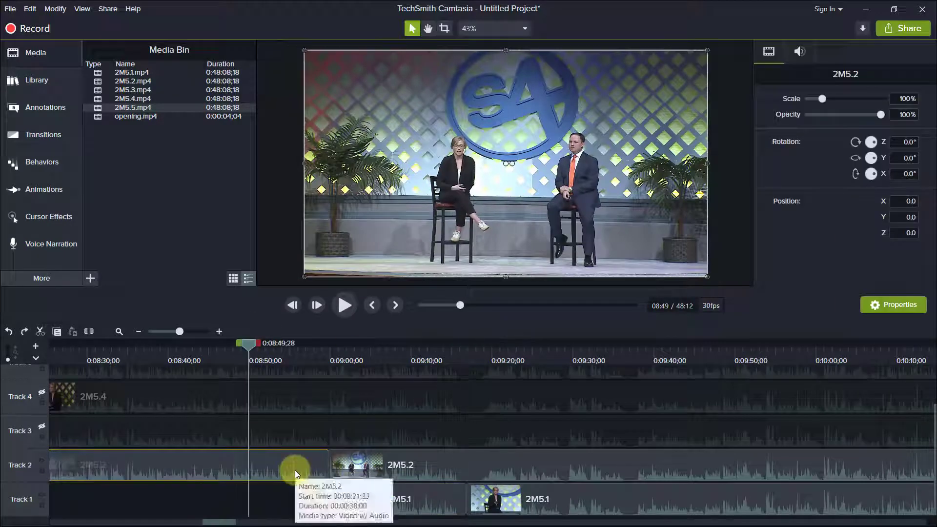
key(s)
key(ctrl+shift+9)
key(ctrl+minus)
drag(294, 476, 255, 471)
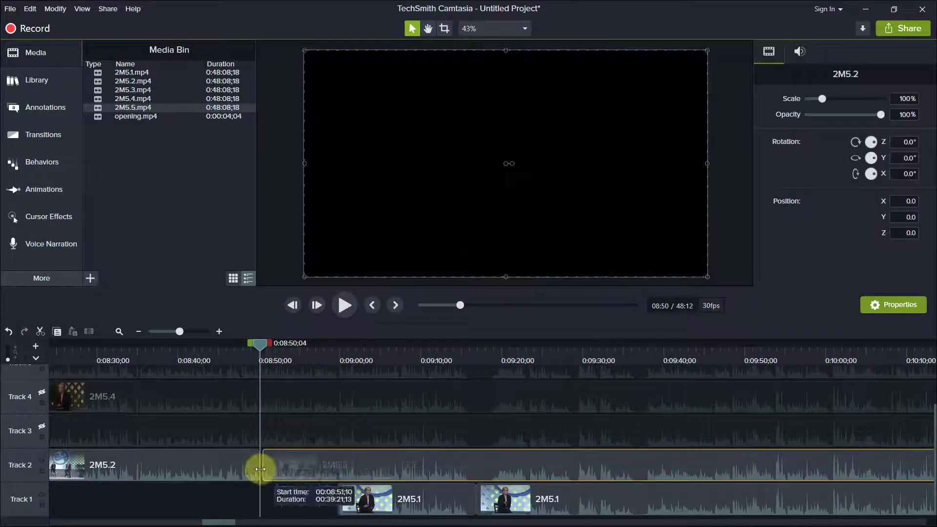
Delete the middle 2M5.2 clip, split 2M5.2 at 10:00, and check 2M5.3 on Track 3.
click(511, 493)
click(453, 467)
key(Delete)
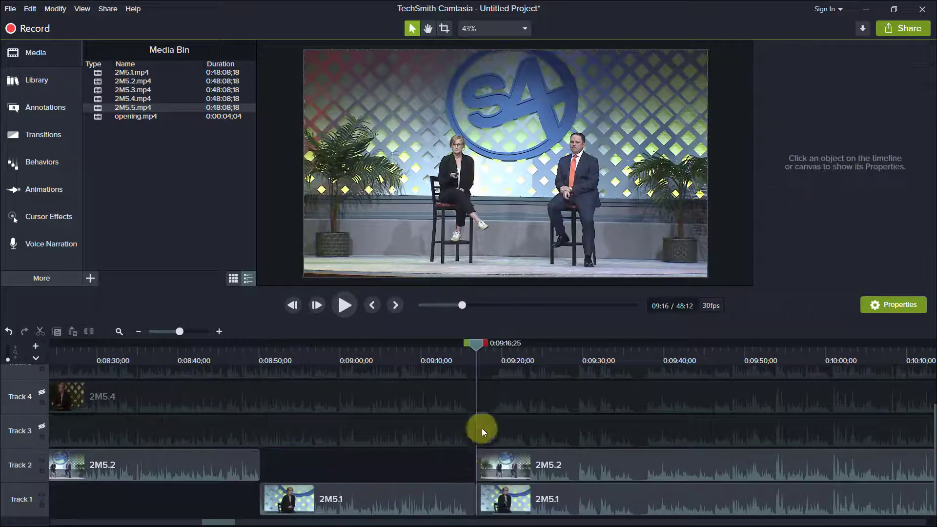
mouse_move(503, 345)
mouse_down()
mouse_move(488, 351)
mouse_move(672, 387)
mouse_up()
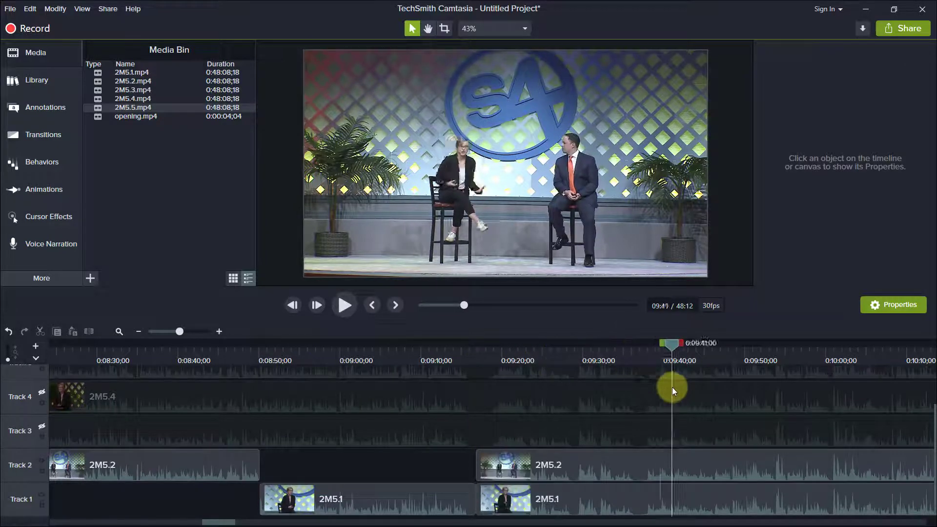
click(832, 361)
key(s)
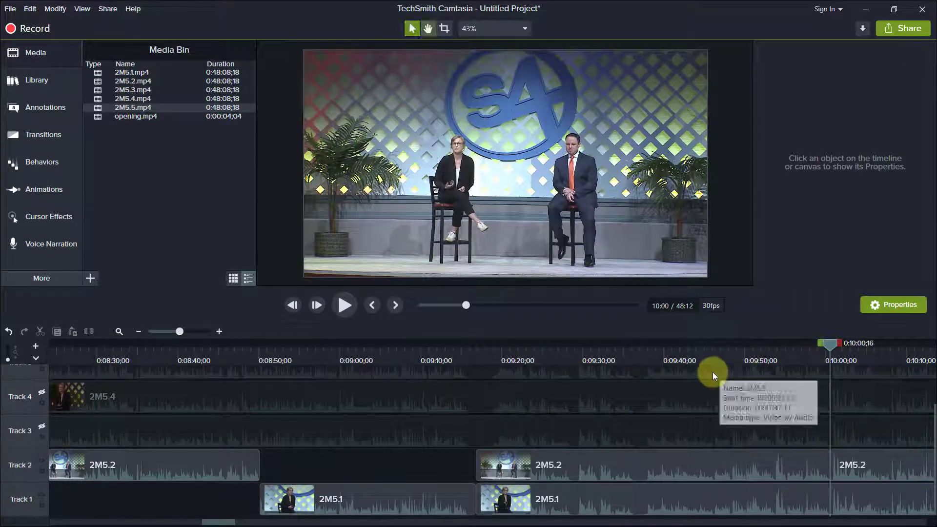
click(42, 426)
click(804, 433)
Split 2M5.3 at 10:26 and delete the 2M5.4 footage before it.
drag(225, 523, 241, 523)
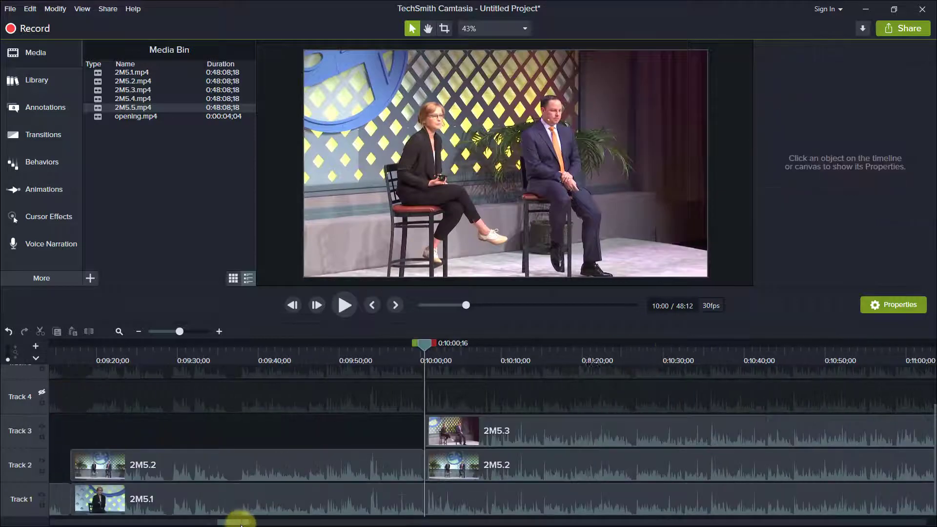
click(630, 426)
click(595, 356)
click(634, 361)
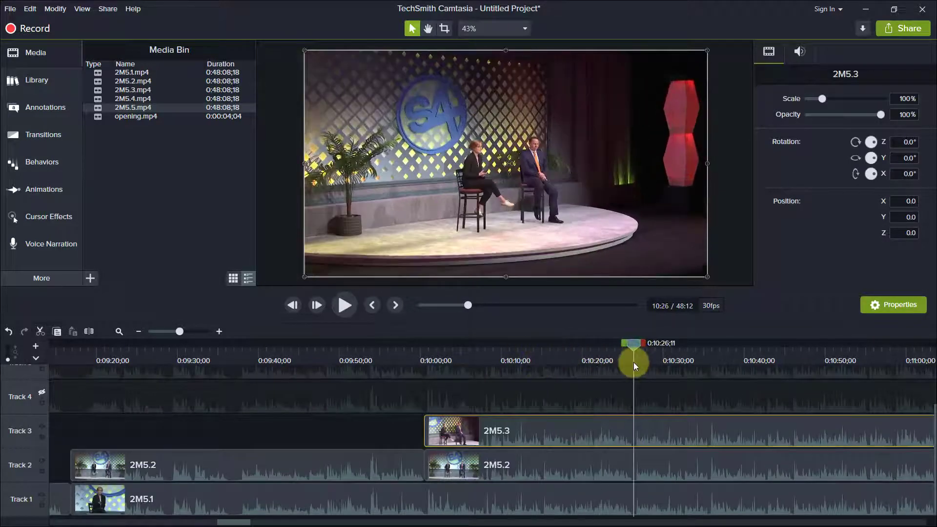
key(s)
key(Delete)
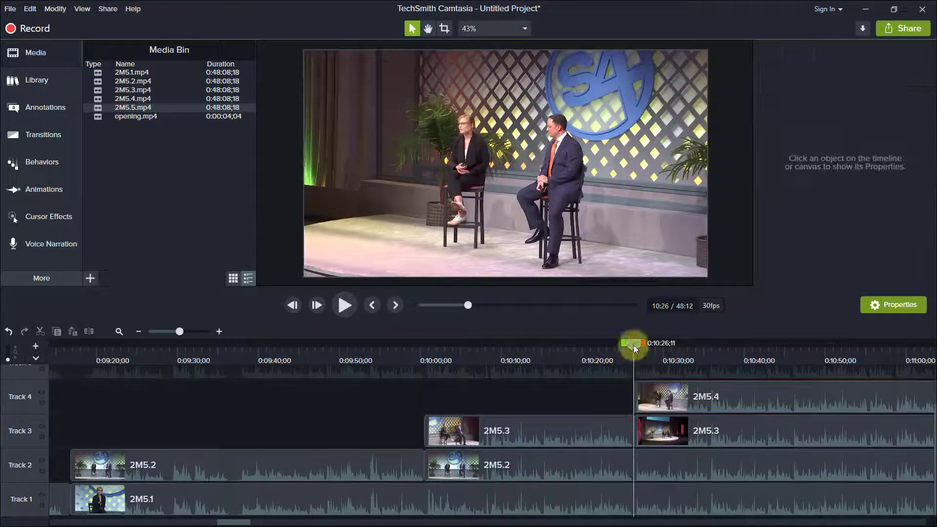
Split the Track 4 clip at 10:55, hiding and then re-showing Track 4.
click(851, 410)
click(867, 361)
key(s)
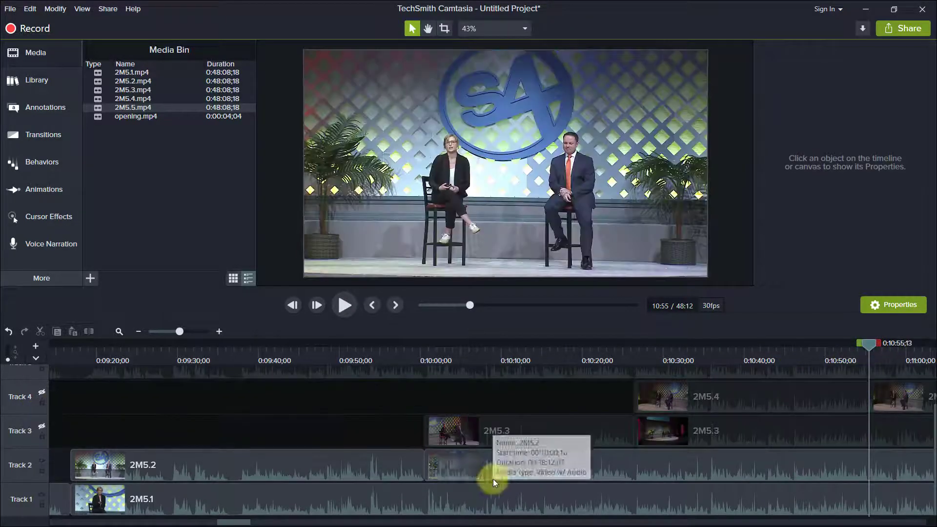
drag(226, 511, 242, 510)
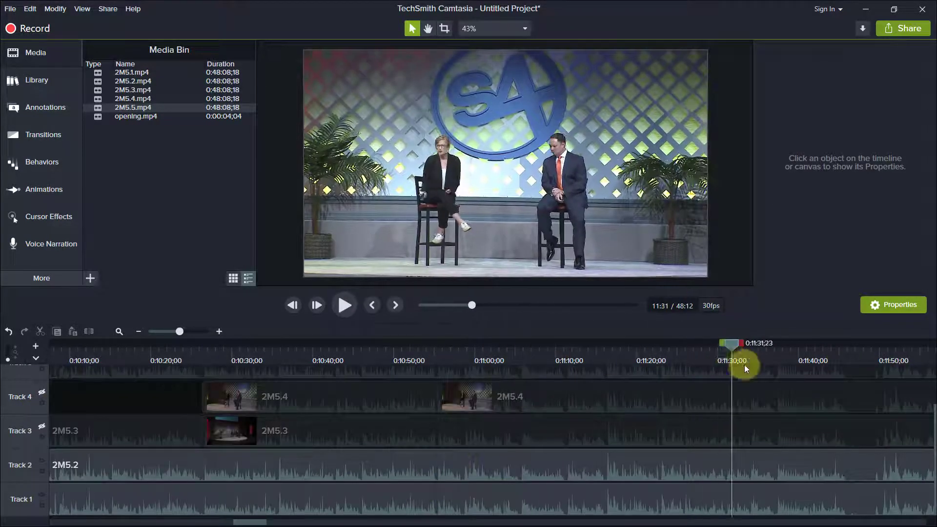
click(42, 392)
click(356, 380)
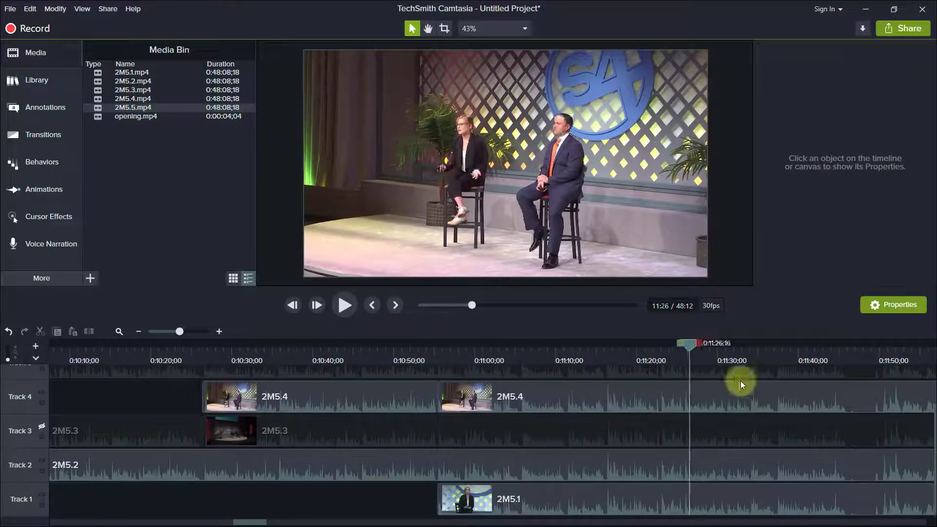
Split 2M5.2 at 11:46 and delete its left piece.
click(848, 355)
click(837, 464)
key(s)
click(651, 464)
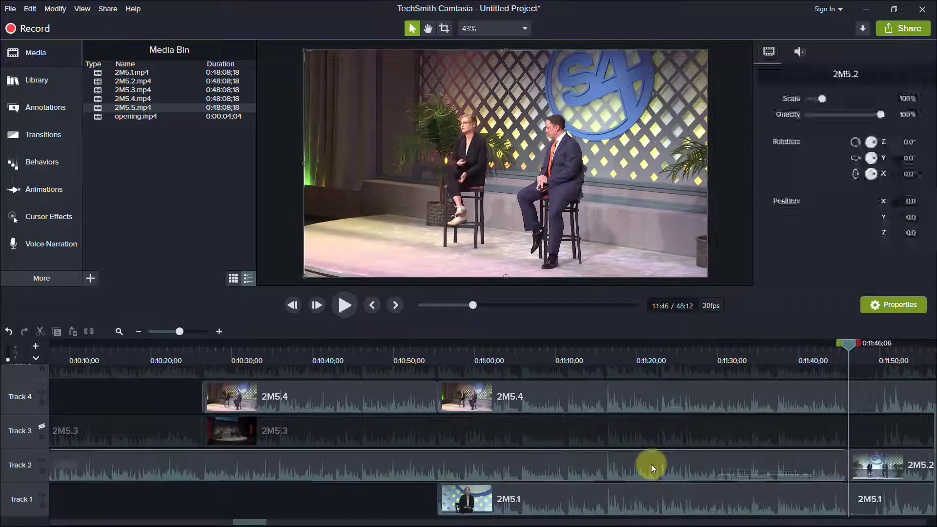
key(Delete)
drag(255, 522, 268, 522)
Split the clips at 12:30 and bring Track 3's angle back into view.
click(845, 361)
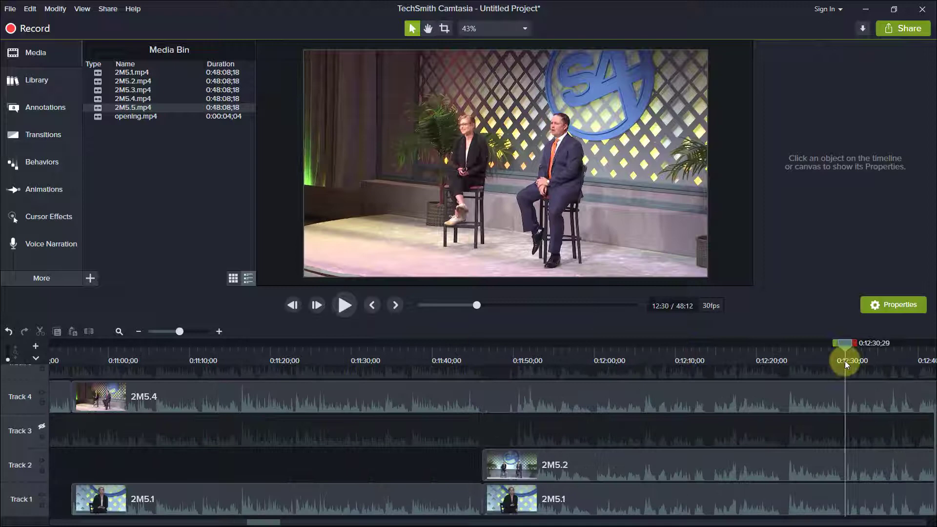
click(834, 466)
key(s)
click(42, 392)
click(42, 426)
scroll(537, 415, right, 5)
Split 2M5.3 near 12:50, delete Track 4's footage before the cut, and select 2M5.4 at 13:22.
click(458, 356)
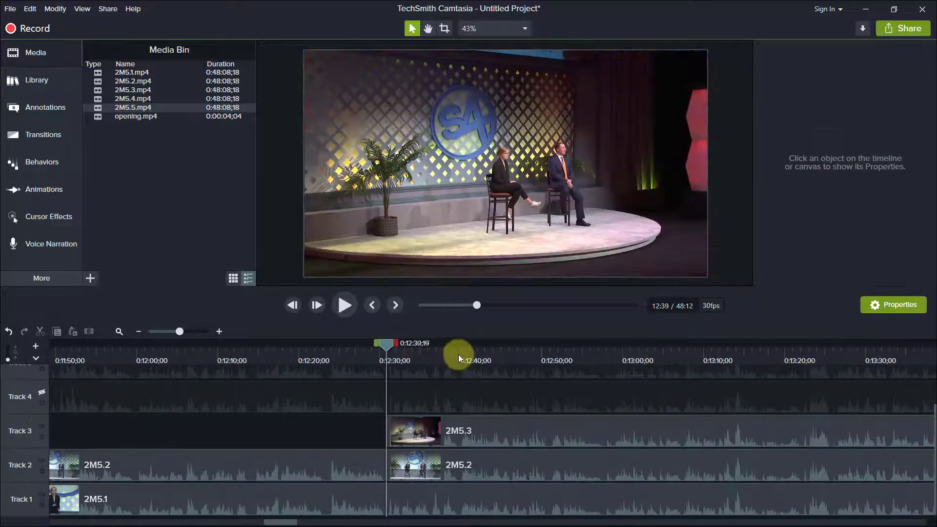
click(549, 374)
click(585, 430)
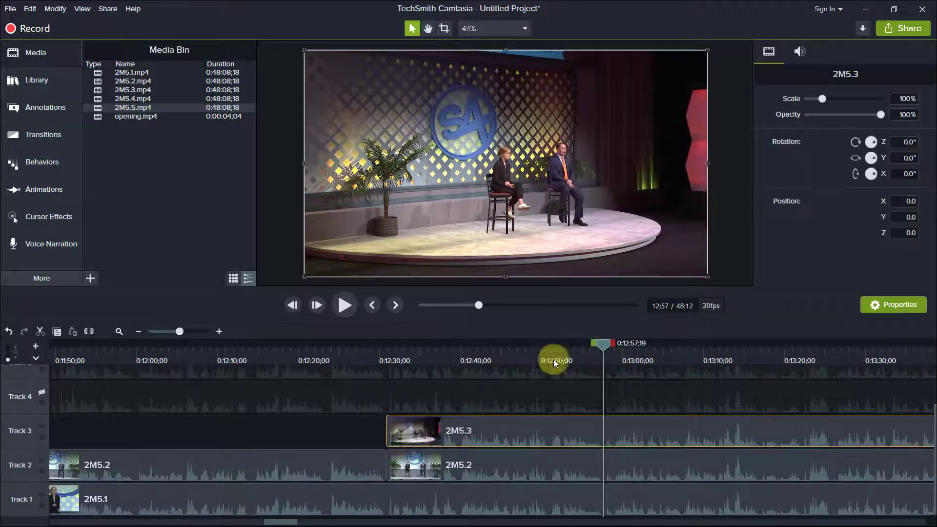
key(s)
click(377, 410)
key(Delete)
drag(801, 357, 802, 357)
click(793, 392)
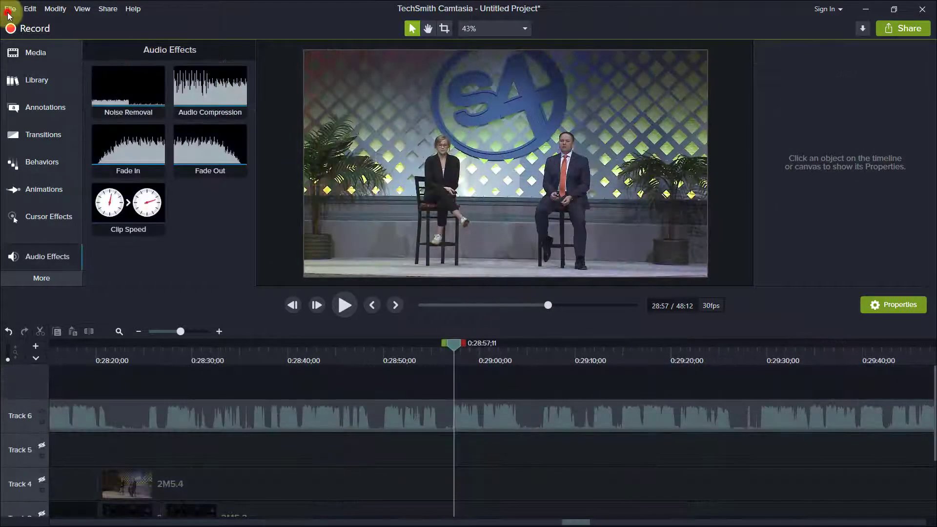
Save the project as '2M5 Video' in the D:\S4\2M5 folder.
click(9, 9)
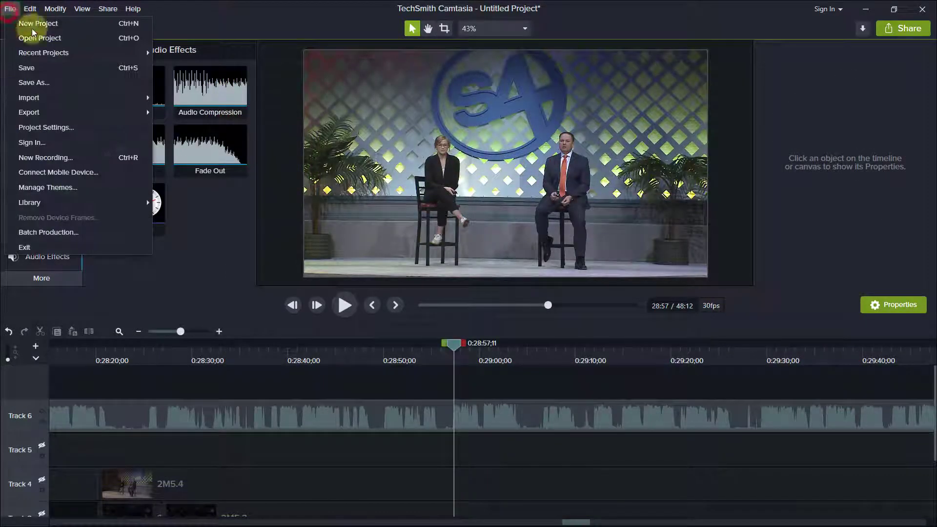
click(58, 82)
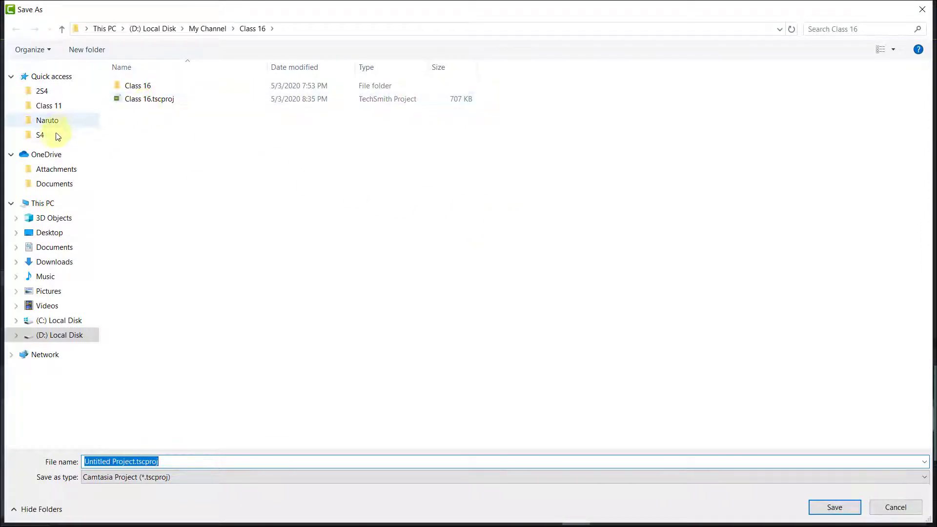
double_click(154, 115)
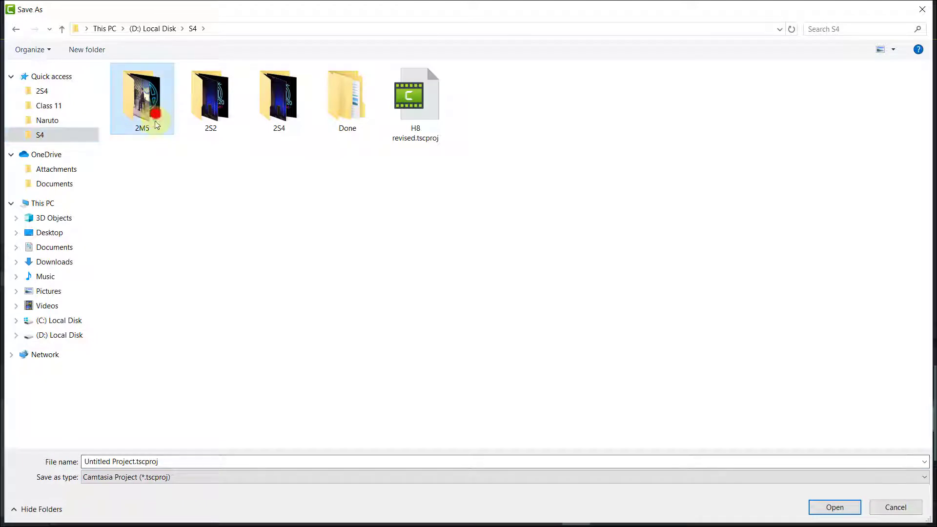
click(155, 461)
text(2)
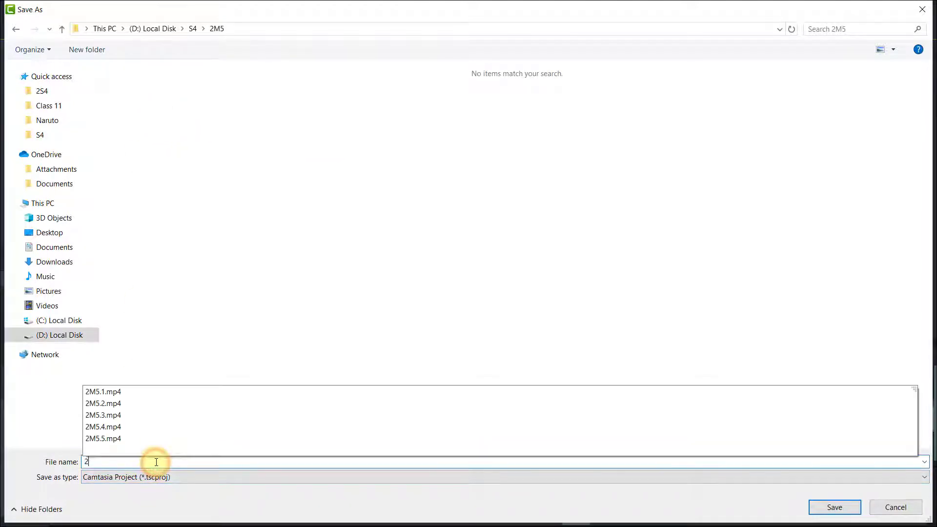
text(M5 Video)
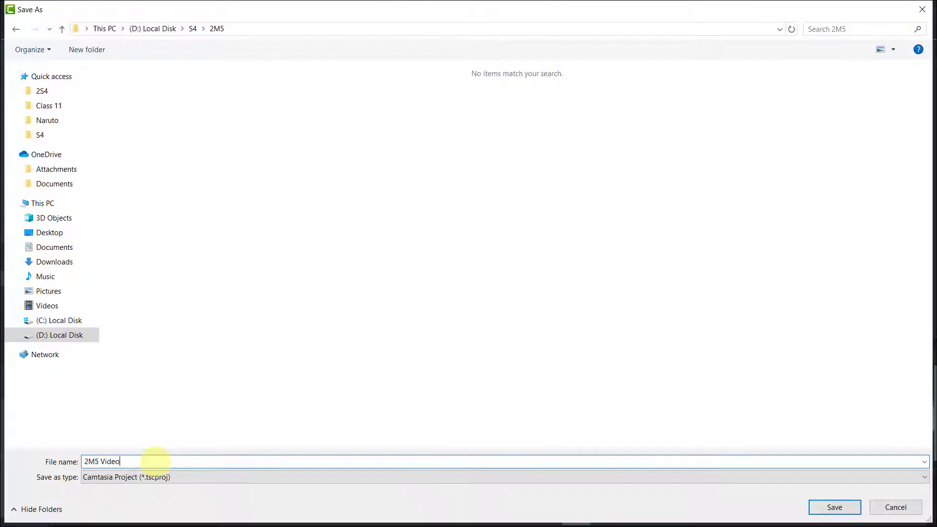
key(Return)
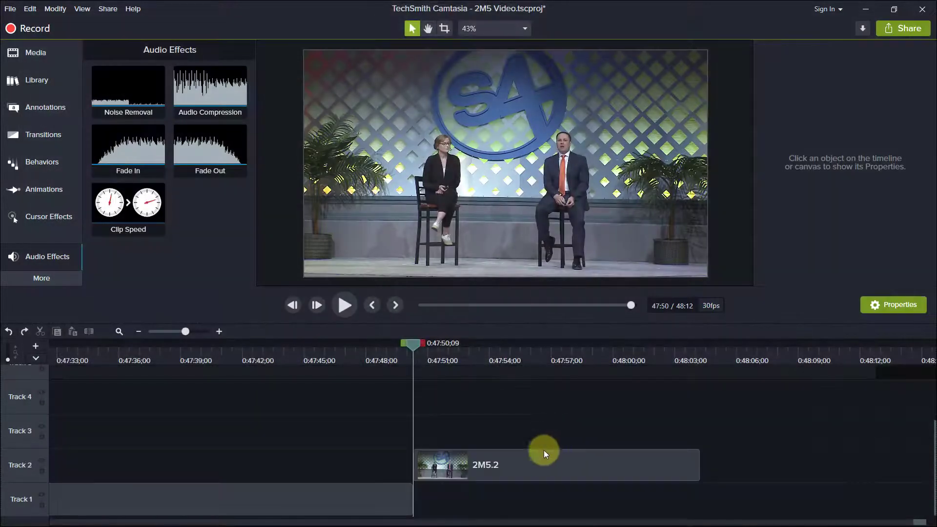
Move all the 2M5.2 clips from Track 2 down onto Track 1.
click(546, 461)
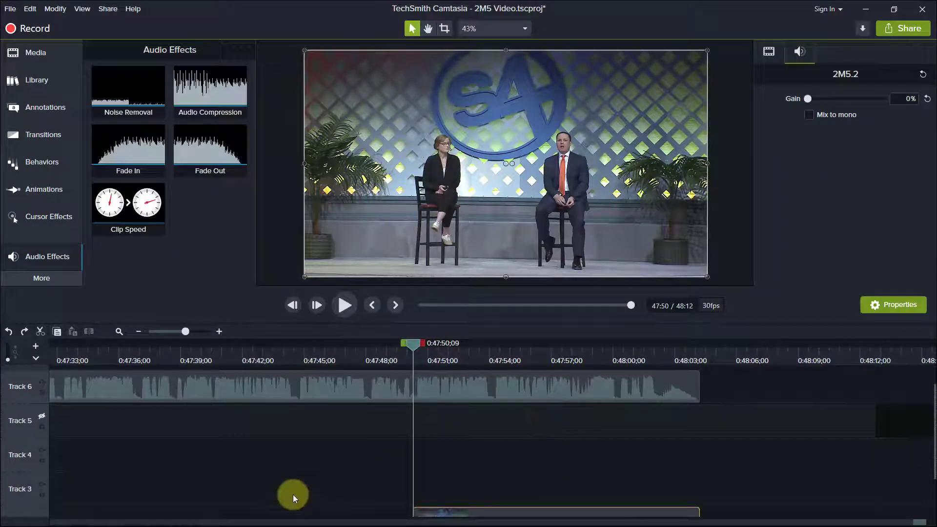
right_click(18, 467)
click(69, 401)
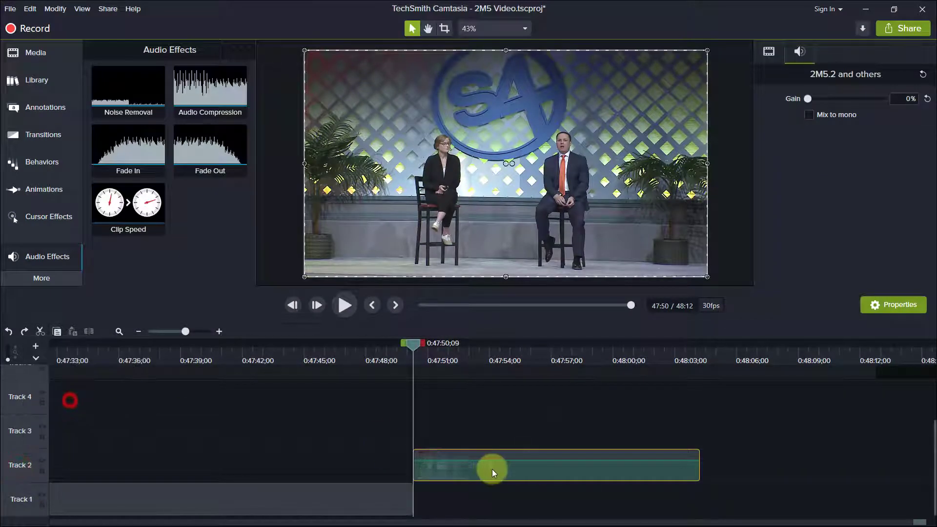
drag(487, 469, 478, 514)
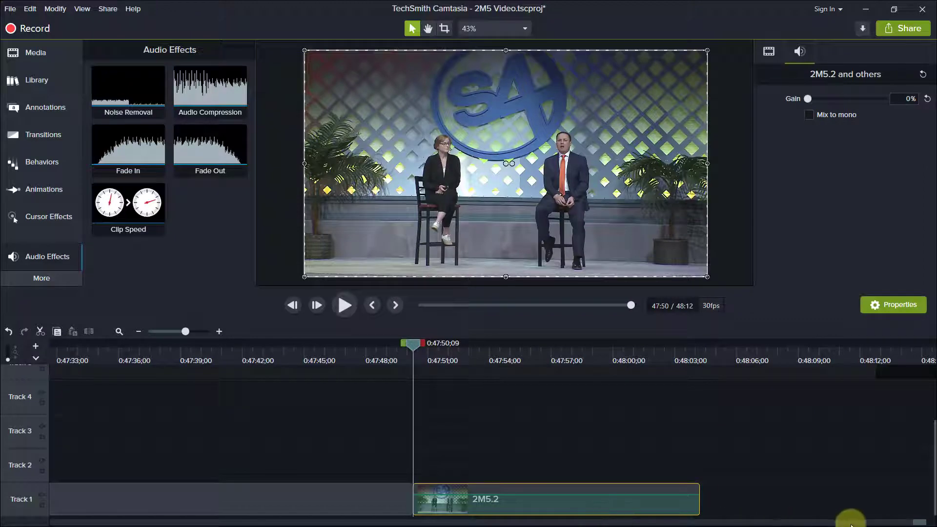
Move all the 2M5.3 clips from Track 3 down onto Track 1.
scroll(534, 454, left, 5)
scroll(529, 454, left, 5)
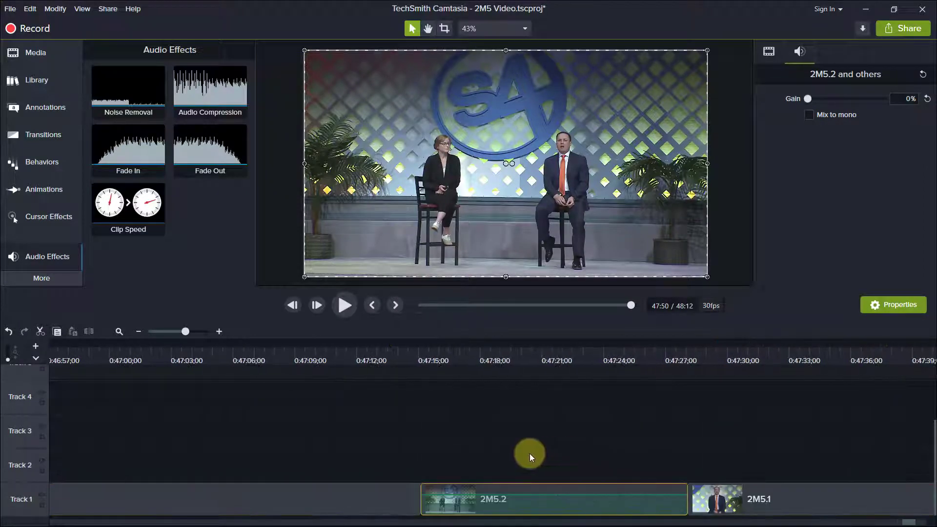
scroll(528, 453, left, 5)
scroll(506, 453, left, 5)
scroll(507, 453, left, 5)
click(278, 439)
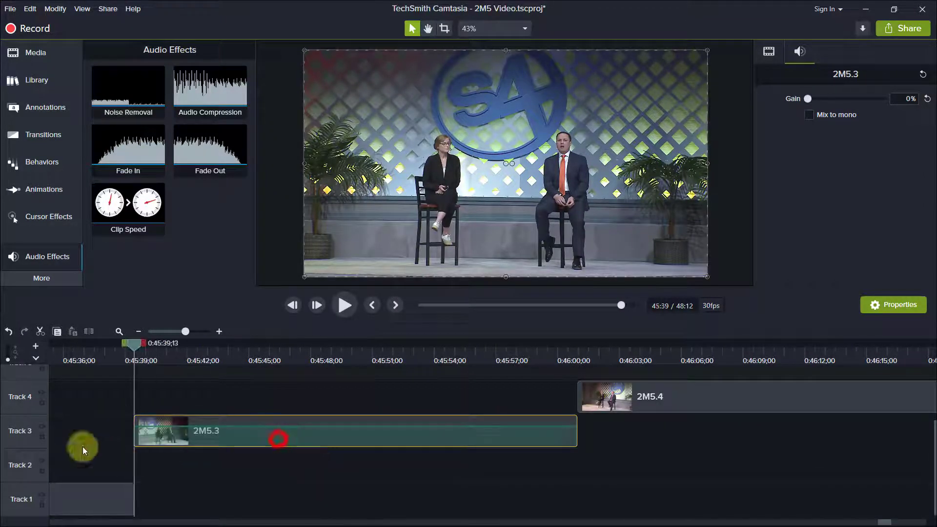
right_click(25, 432)
click(66, 384)
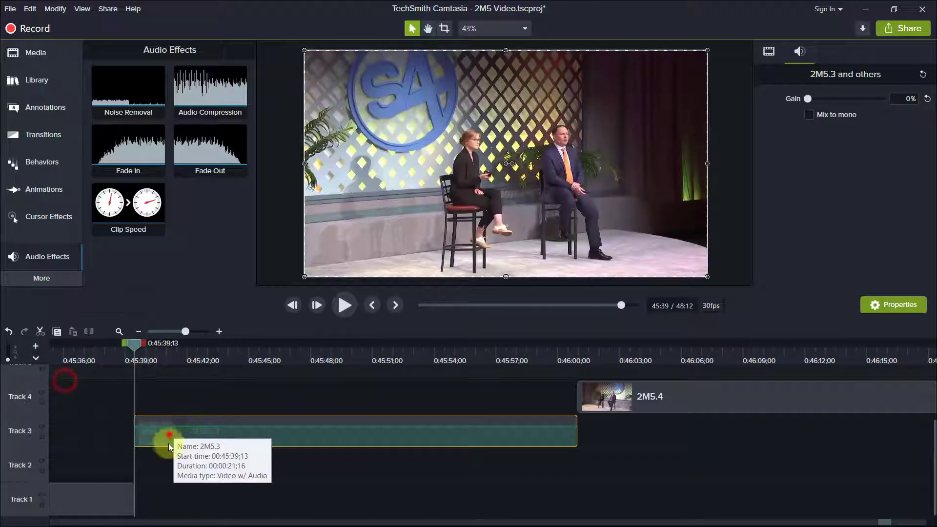
drag(168, 442, 171, 513)
Drop all the Track 4 clips into the remaining gaps on Track 1.
right_click(20, 398)
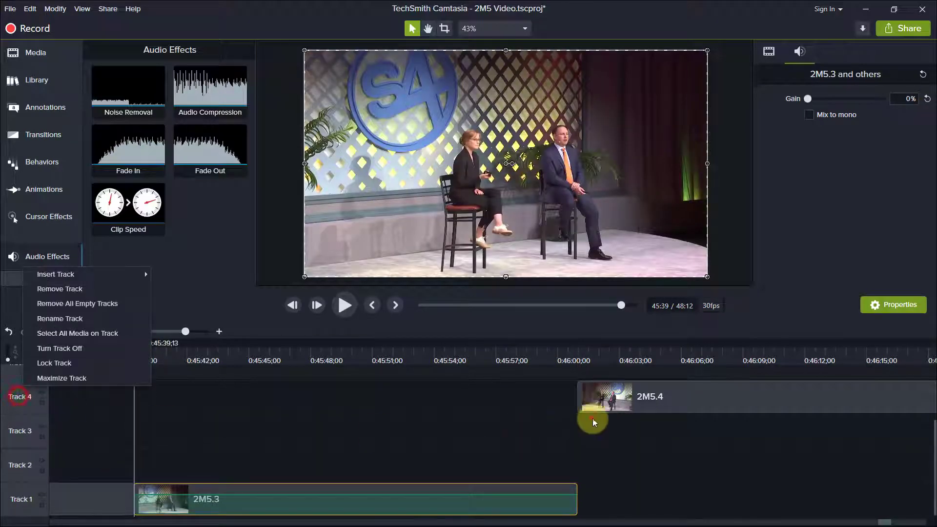
click(591, 398)
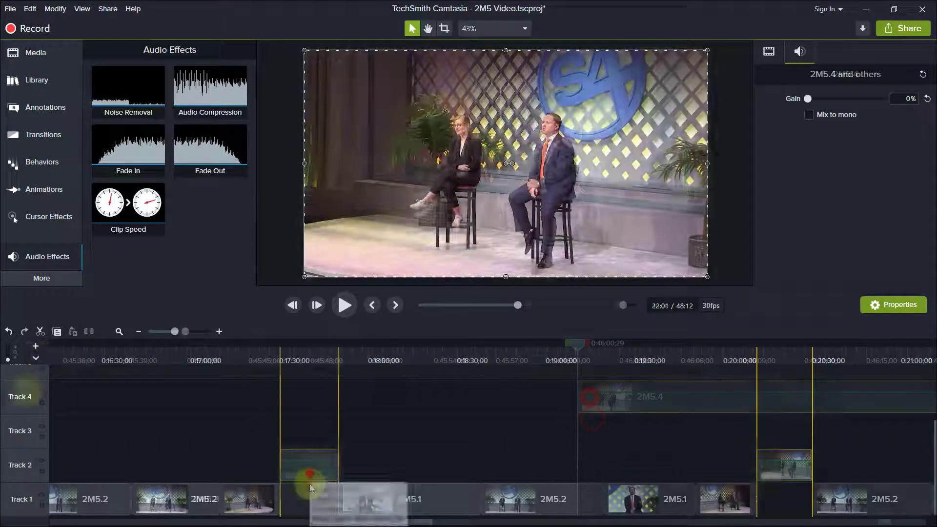
drag(310, 485, 312, 499)
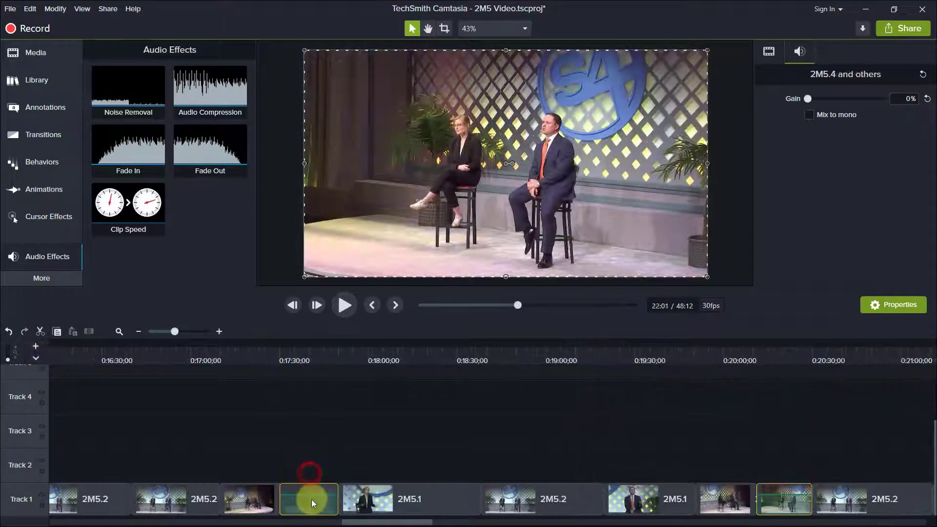
Zoom the timeline out to show all 48 minutes and re-enable the 2M5.5 slide track.
click(303, 448)
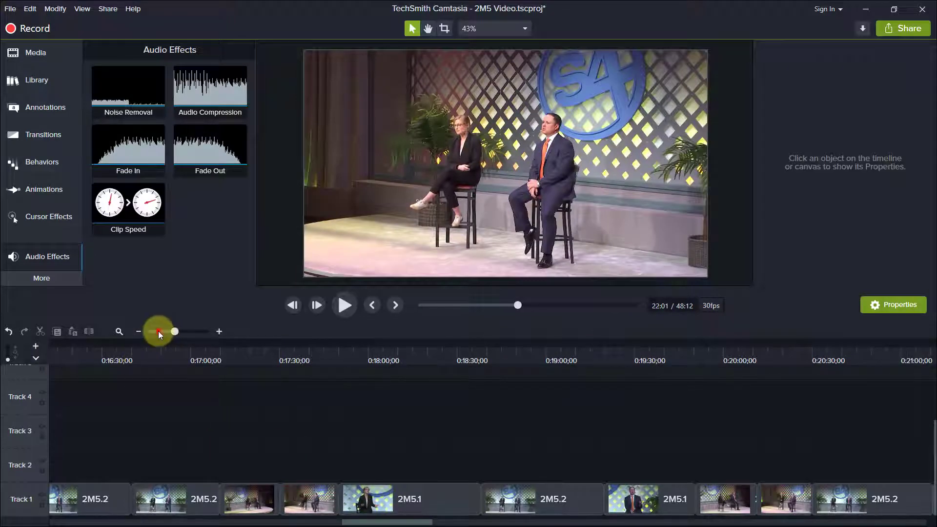
drag(174, 331, 157, 332)
click(296, 411)
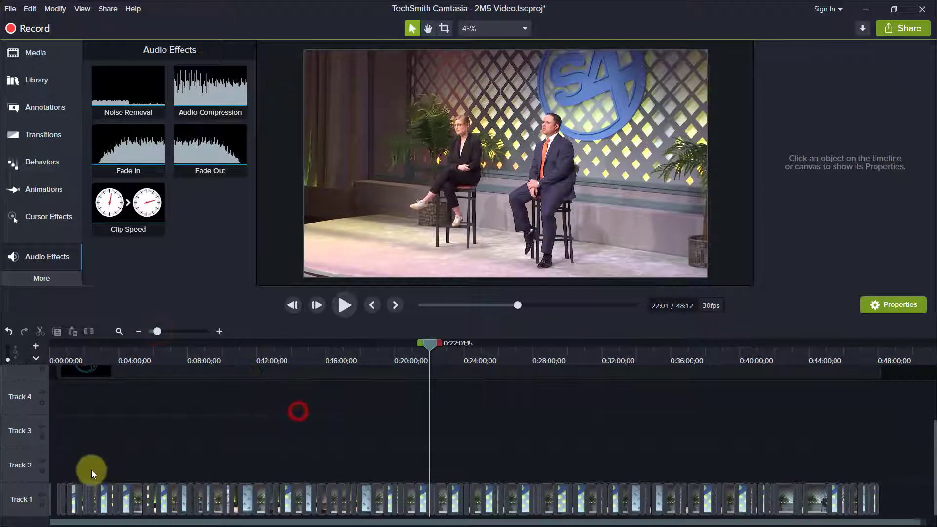
scroll(61, 406, up, 2)
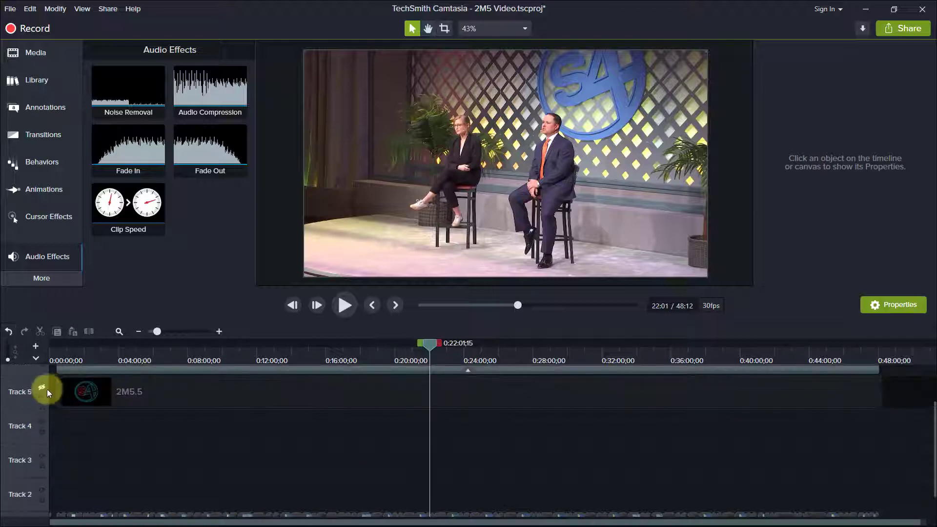
click(40, 385)
scroll(53, 393, up, 3)
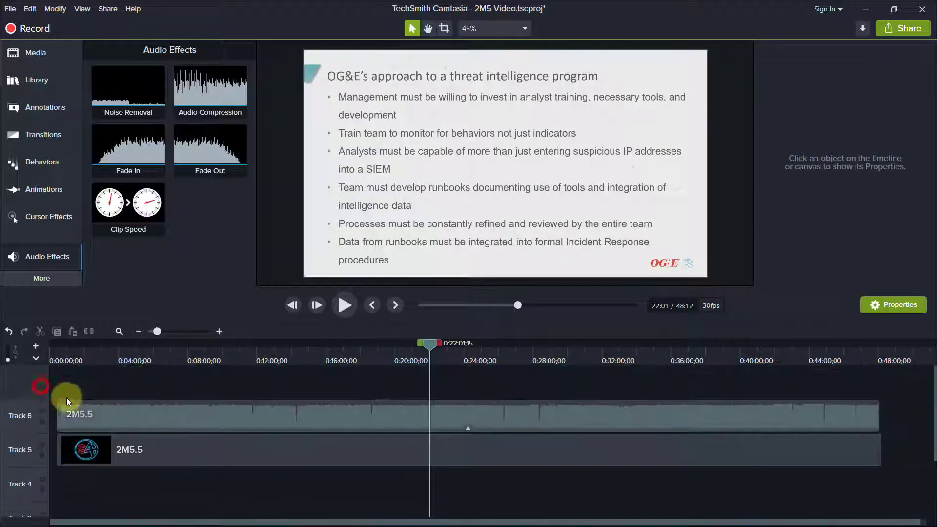
Shift the Track 1 and Track 5 clips, minus the first sliver, left to near 0:00.
click(143, 377)
drag(135, 399, 74, 503)
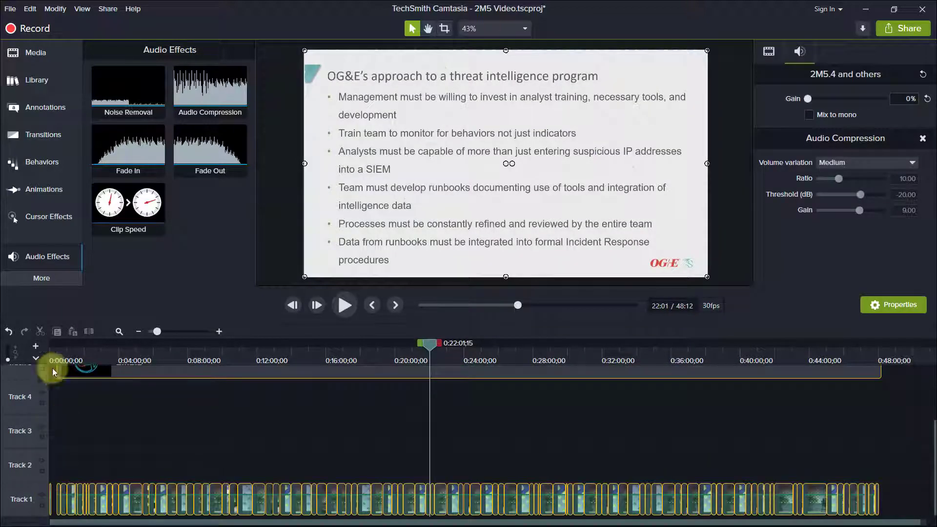
click(175, 331)
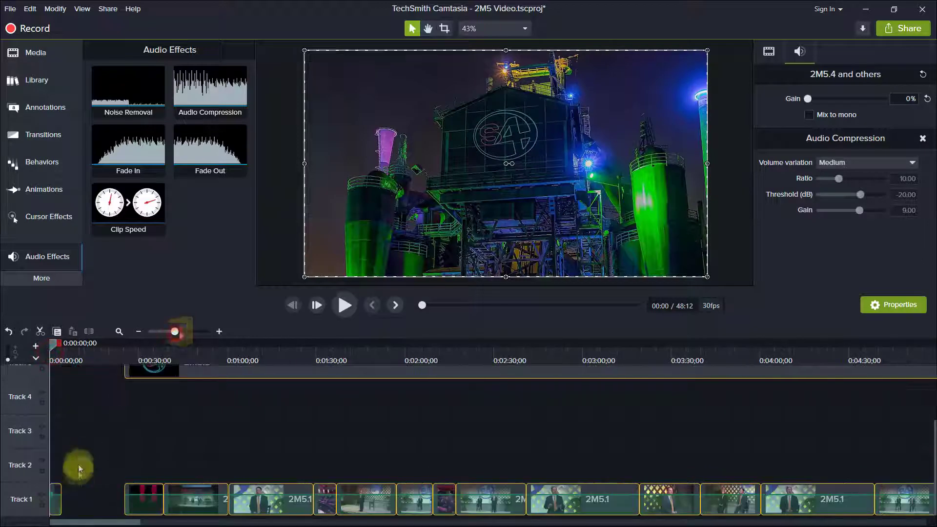
click(55, 503)
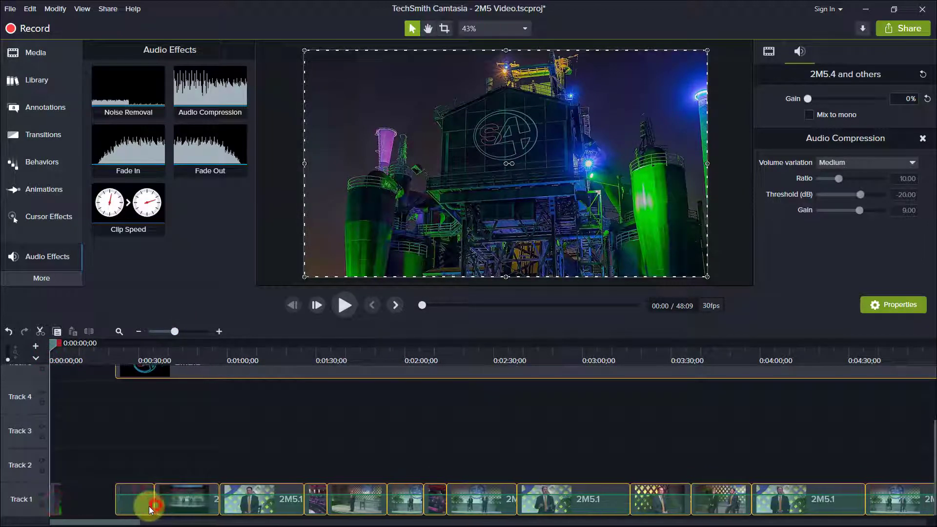
drag(162, 505, 72, 509)
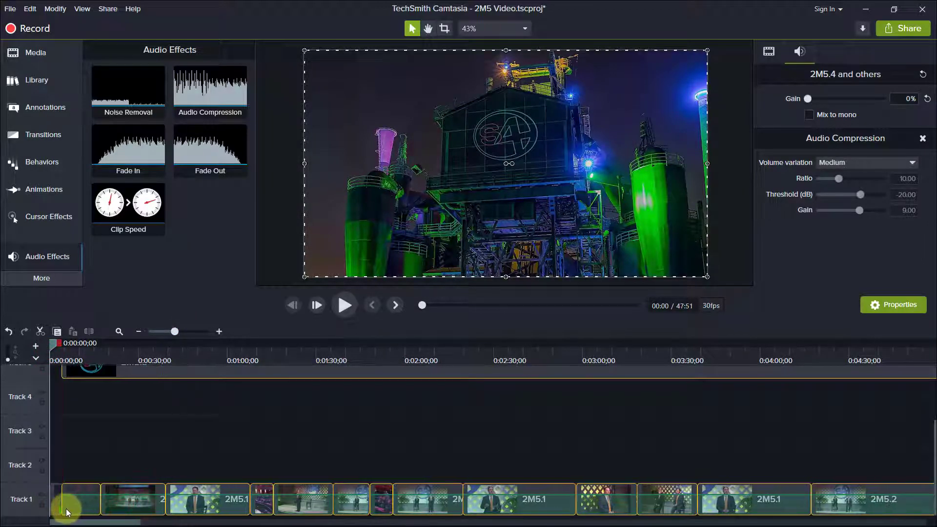
Remove all empty tracks from the timeline.
click(77, 464)
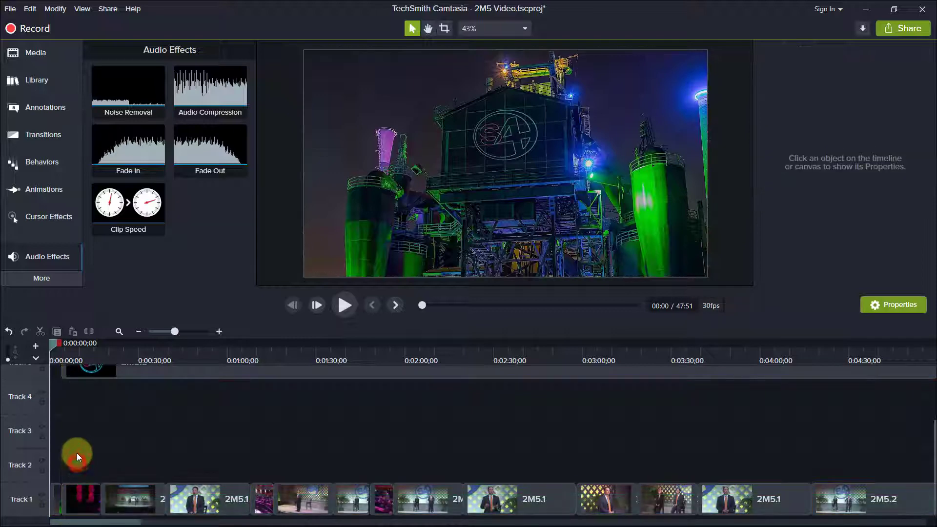
right_click(84, 442)
click(130, 355)
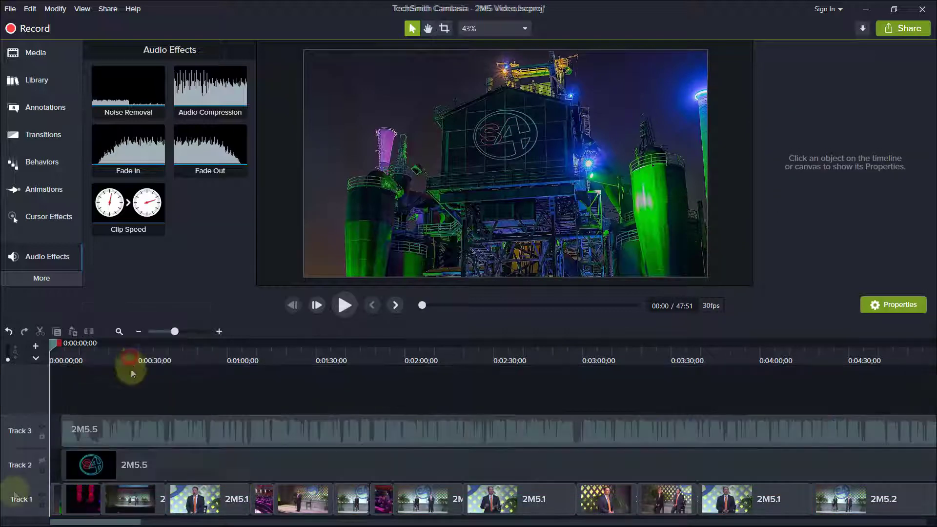
right_click(20, 482)
click(59, 430)
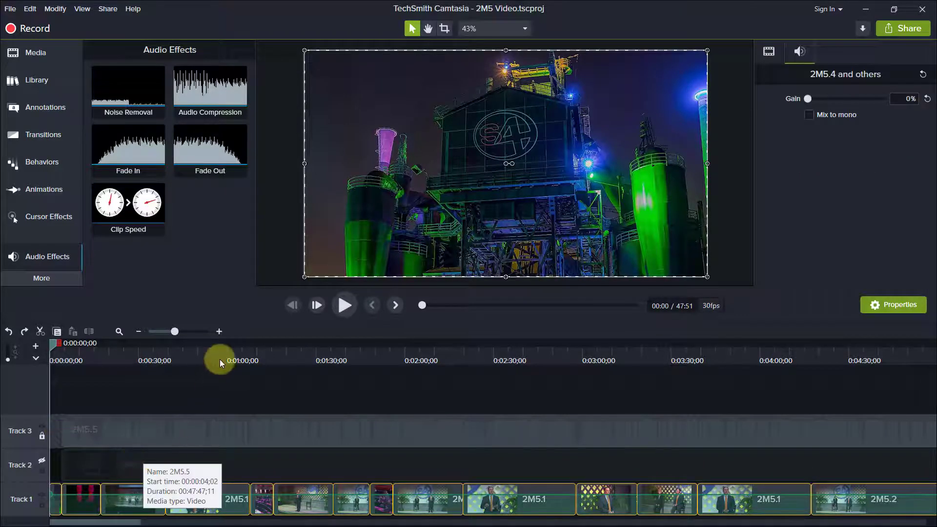
click(172, 449)
Play the opening title slide from about 0:00:24.
scroll(171, 449, down, 3)
click(77, 361)
key(space)
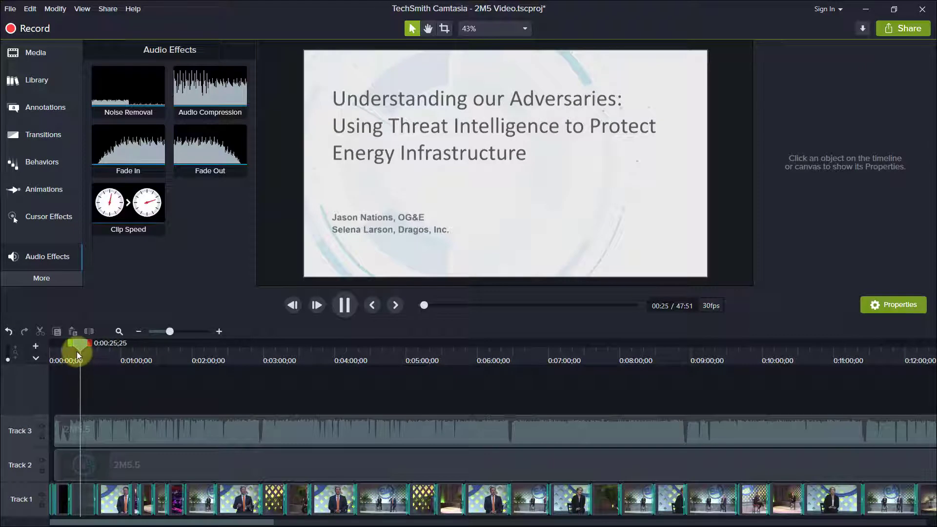
Move the 2M5.5 slide clip on Track 2 right to about 0:00:24.
click(78, 352)
key(space)
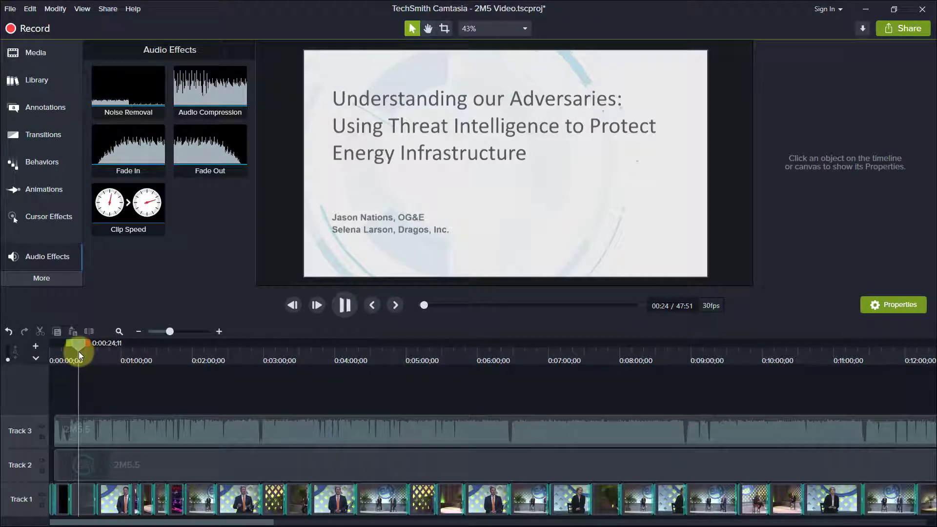
click(80, 464)
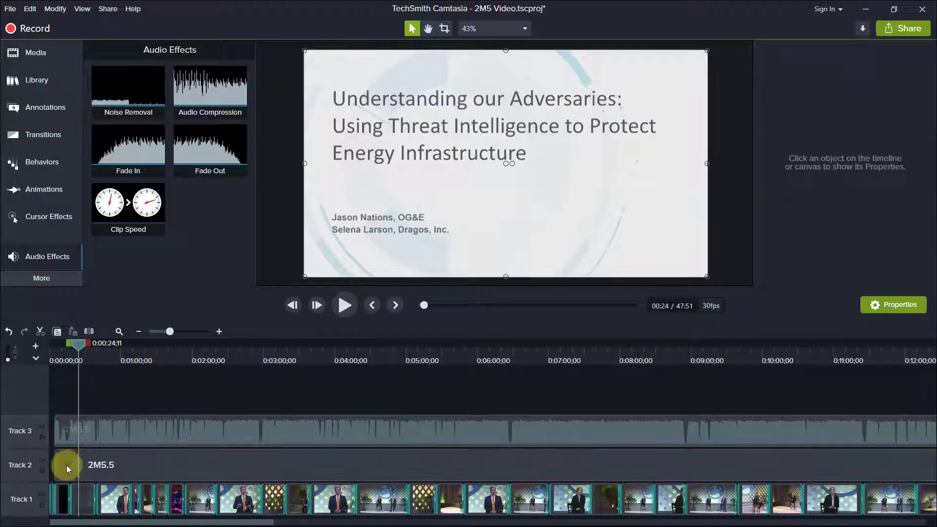
click(66, 465)
drag(66, 465, 297, 464)
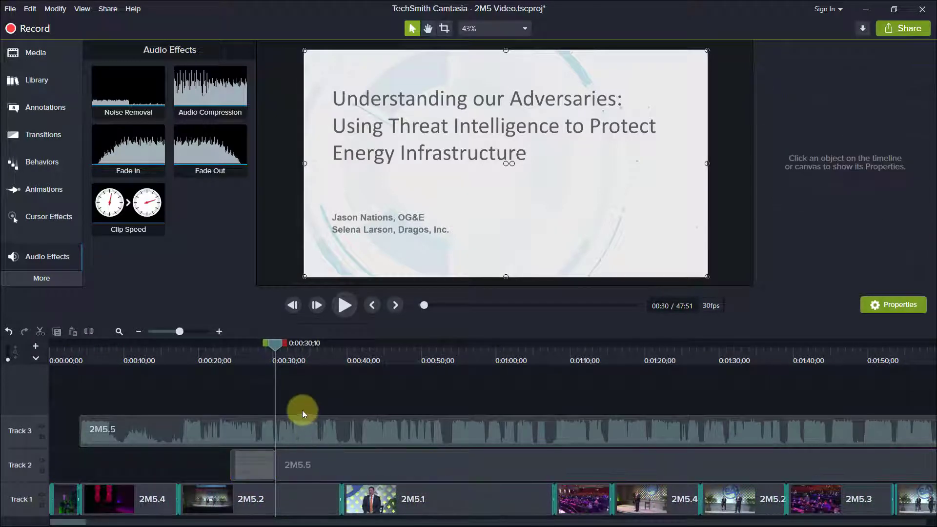
Play back the slide timing and review the cut around 0:00:59.
key(space)
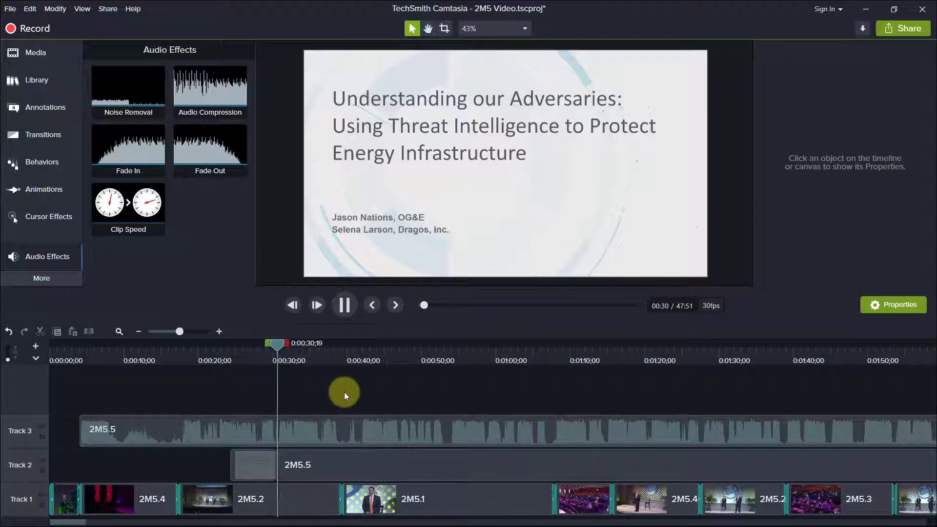
drag(394, 353, 722, 350)
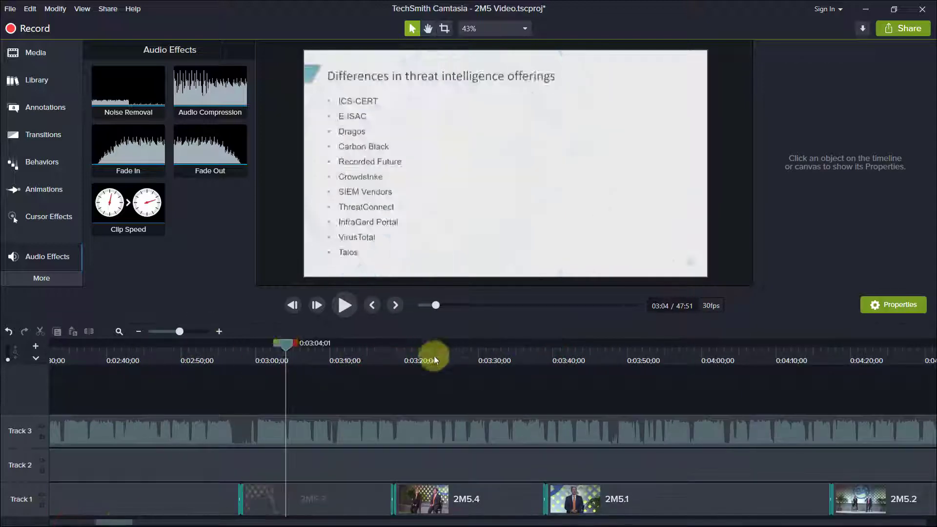
key(space)
click(330, 502)
click(350, 372)
key(space)
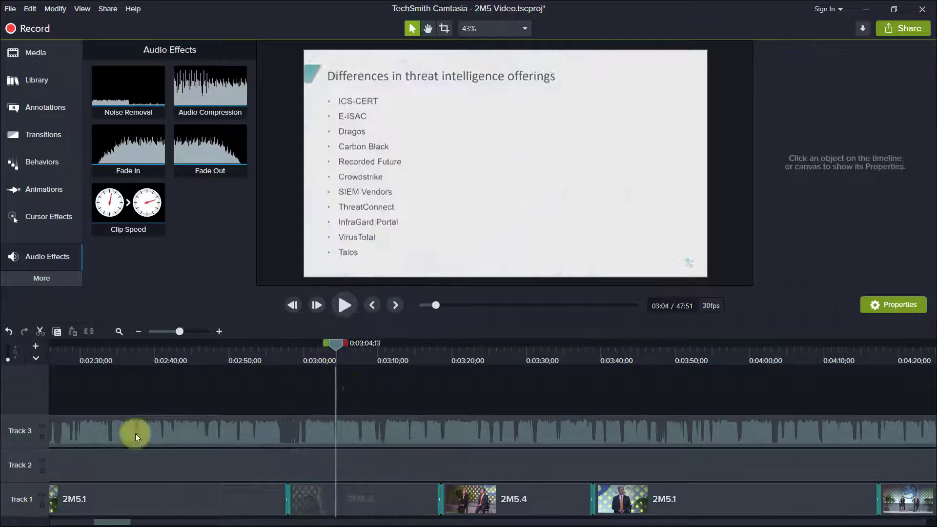
Preview the edit around 3:14, 3:55 and from 6:29.
click(345, 465)
click(353, 388)
key(space)
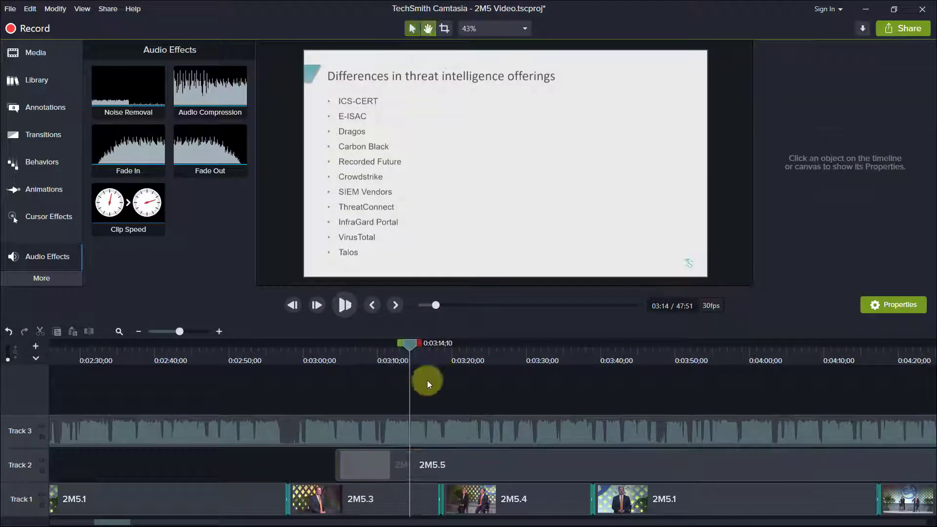
click(505, 350)
drag(112, 521, 92, 520)
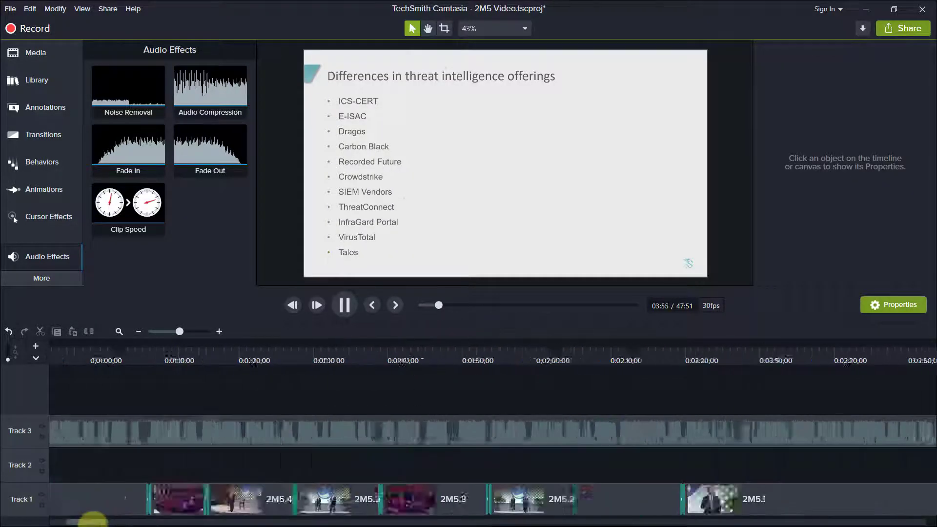
drag(272, 349, 663, 358)
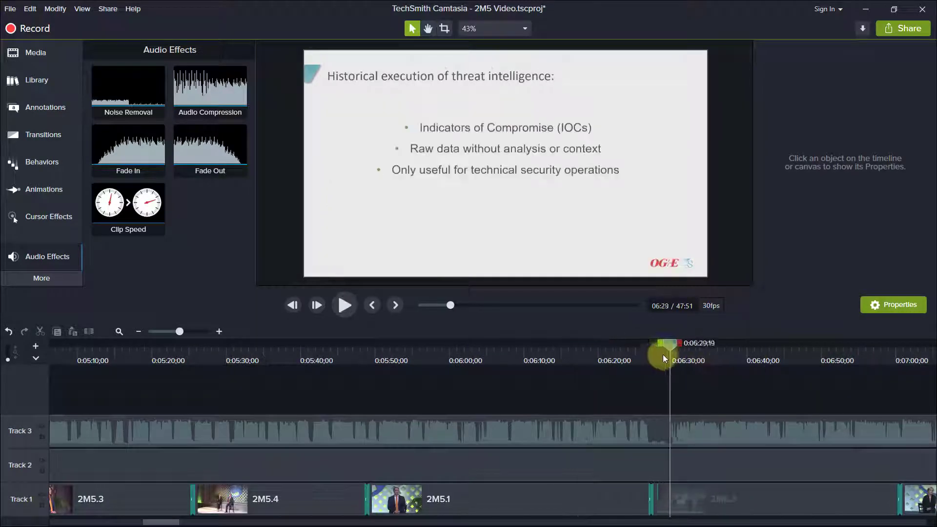
key(space)
key(space)
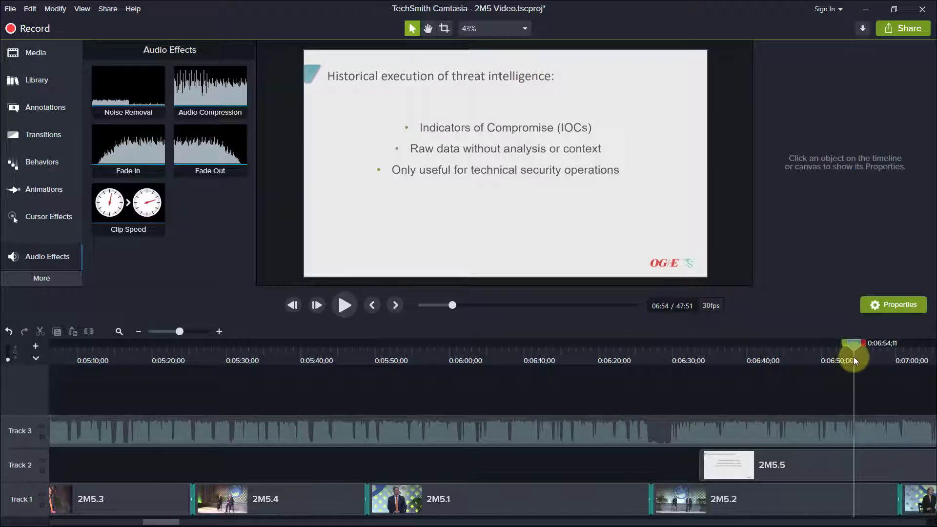
Reposition the 2M5.5 slide clip on Track 2 to match the talk near 7:04.
click(304, 359)
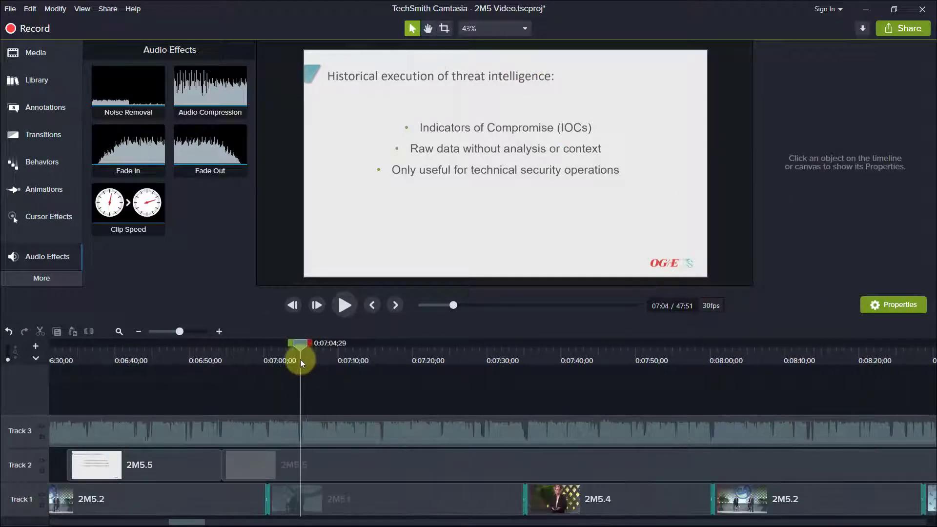
click(360, 476)
drag(360, 474, 354, 472)
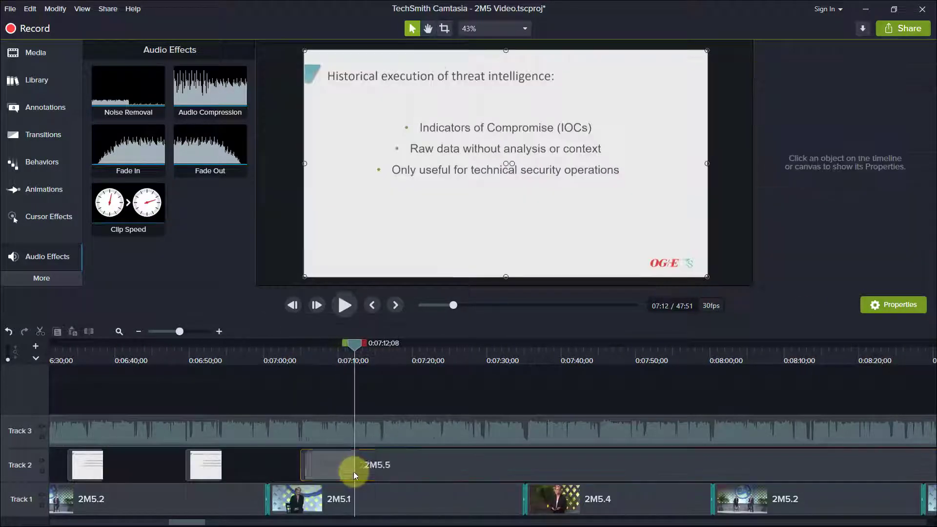
drag(468, 355, 508, 356)
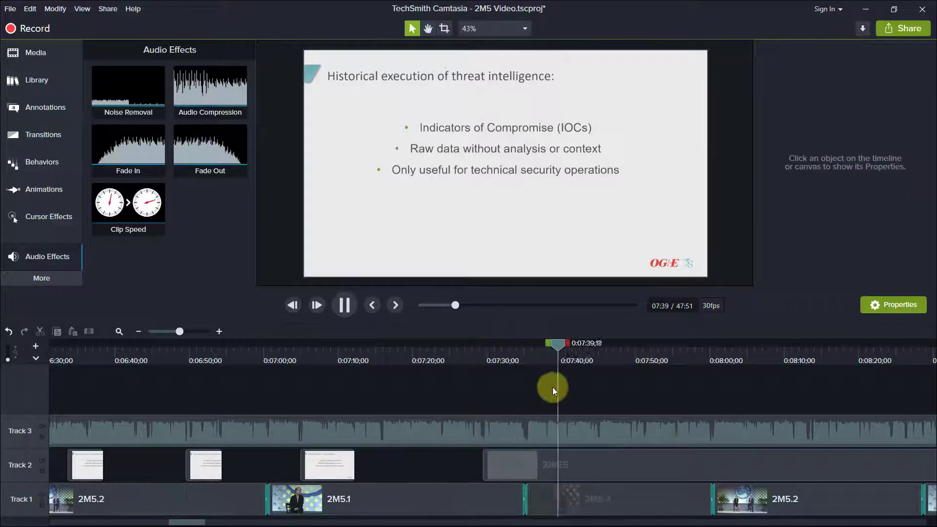
key(space)
Preview the 2M5.5 slide from about 4:43 and again around 9:05.
scroll(181, 512, down, 5)
click(182, 351)
click(289, 455)
key(space)
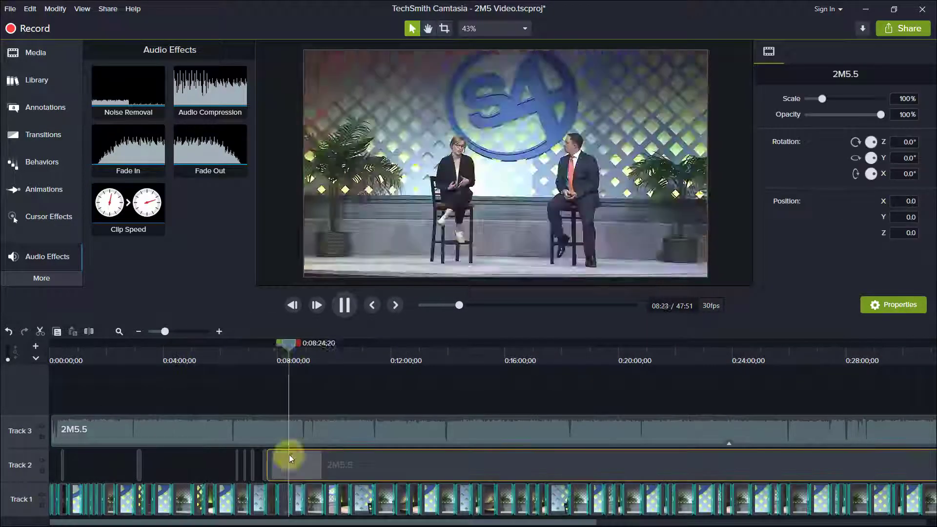
scroll(387, 410, up, 5)
click(467, 359)
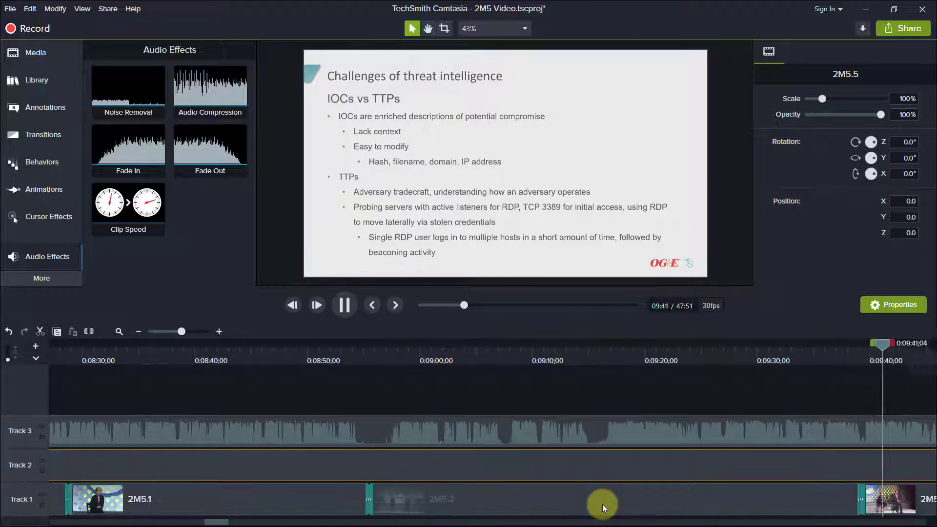
scroll(603, 505, down, 5)
Check the middle 2M5.5 slide by playing through the section from 9:00.
click(293, 497)
click(169, 360)
click(137, 366)
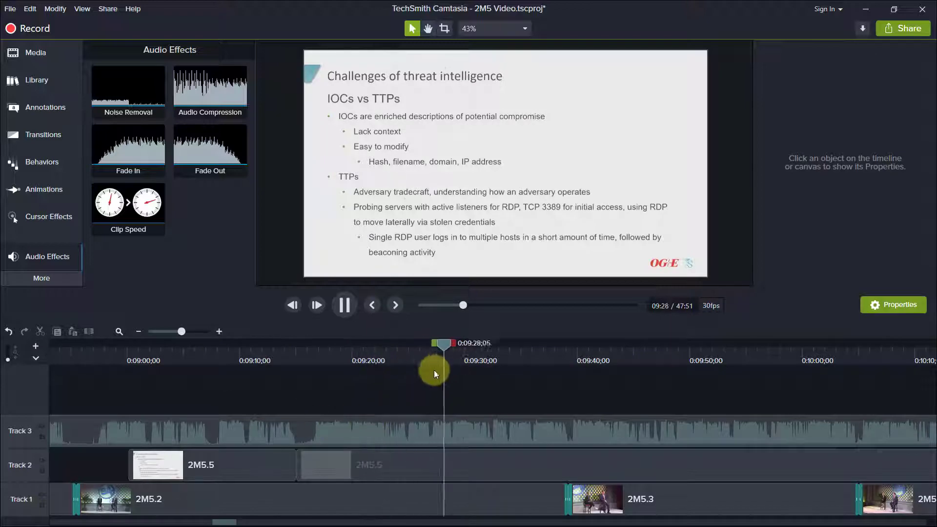
click(352, 462)
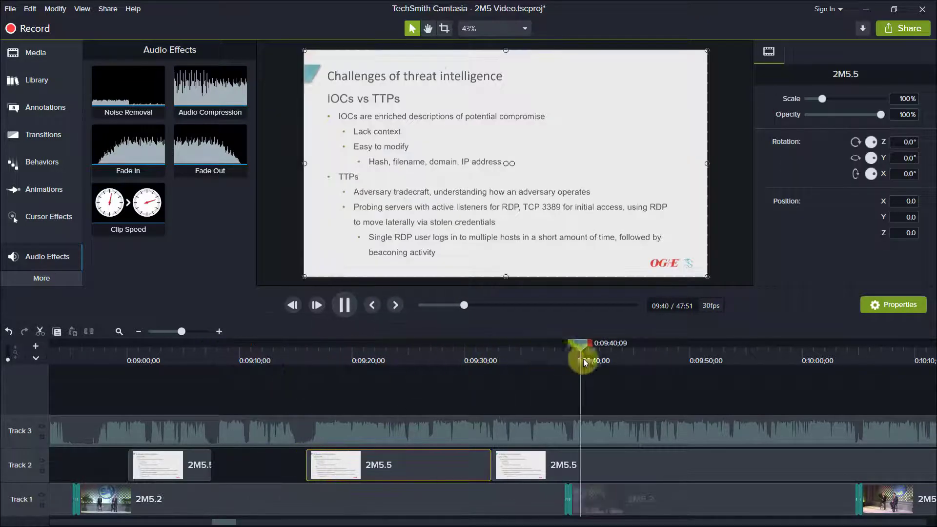
drag(300, 359, 837, 359)
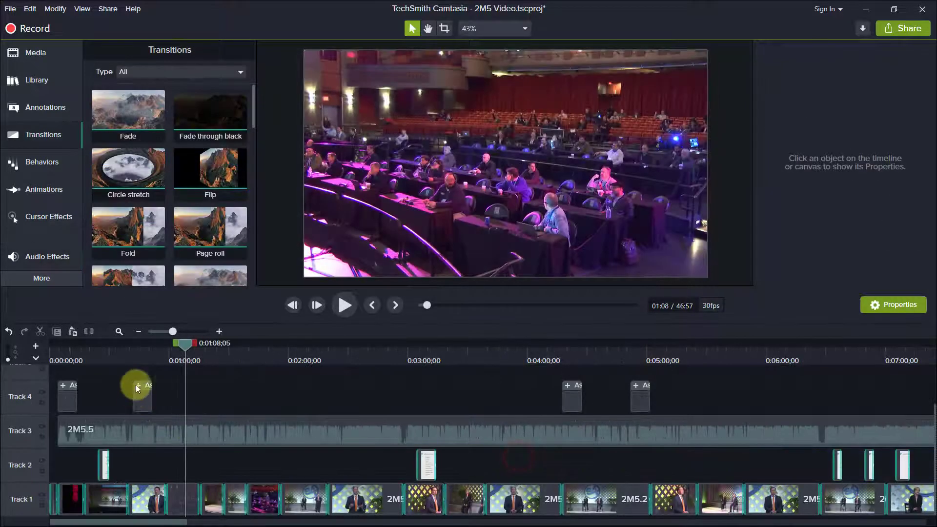
click(143, 358)
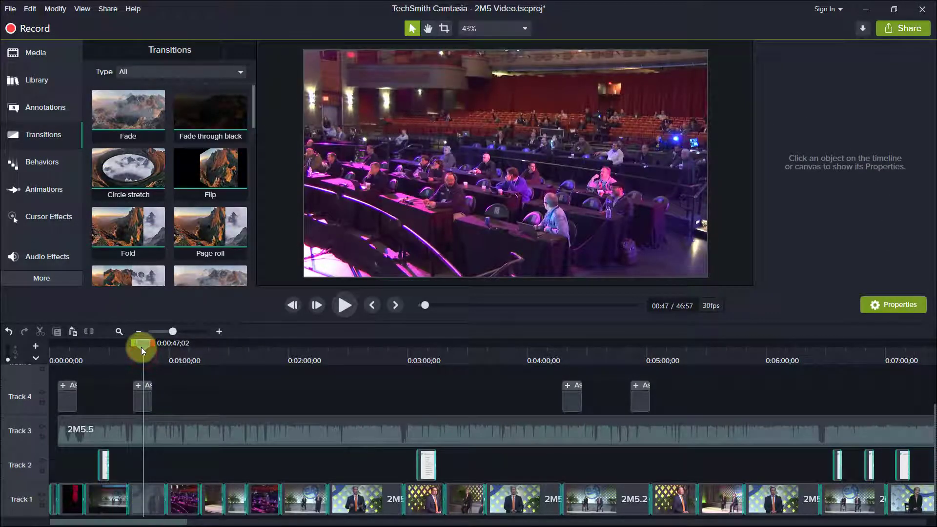
click(147, 391)
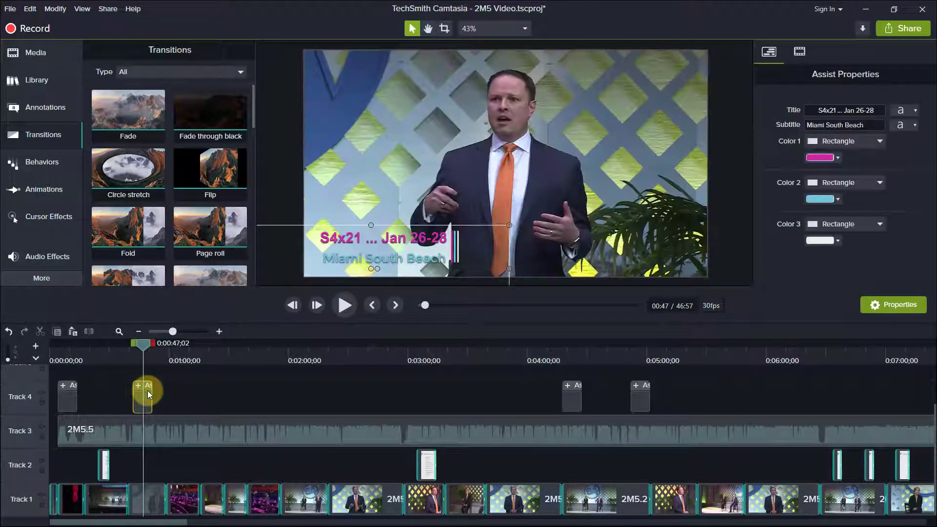
click(64, 360)
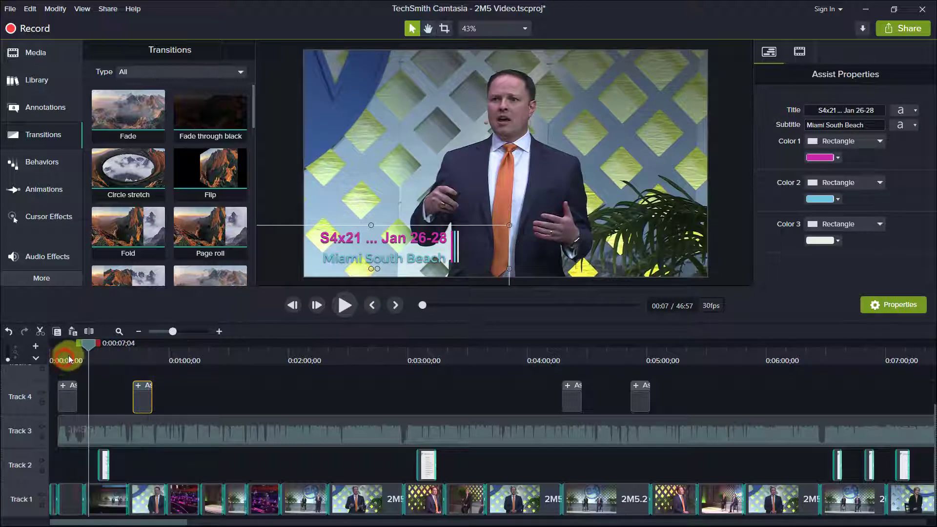
click(69, 399)
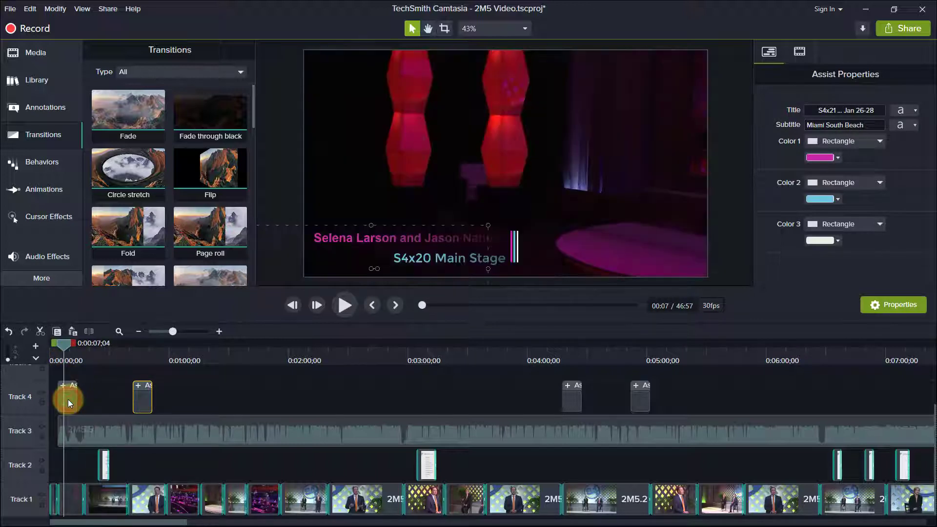
key(space)
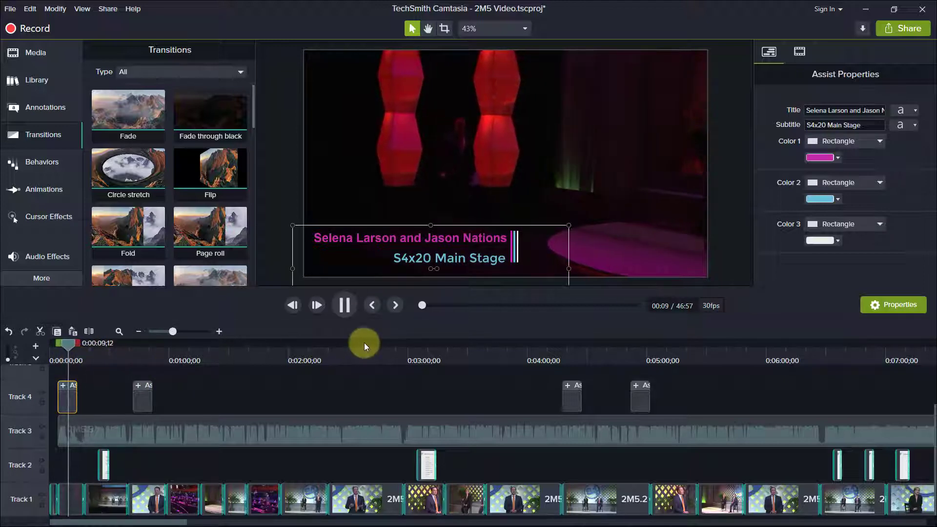
click(567, 352)
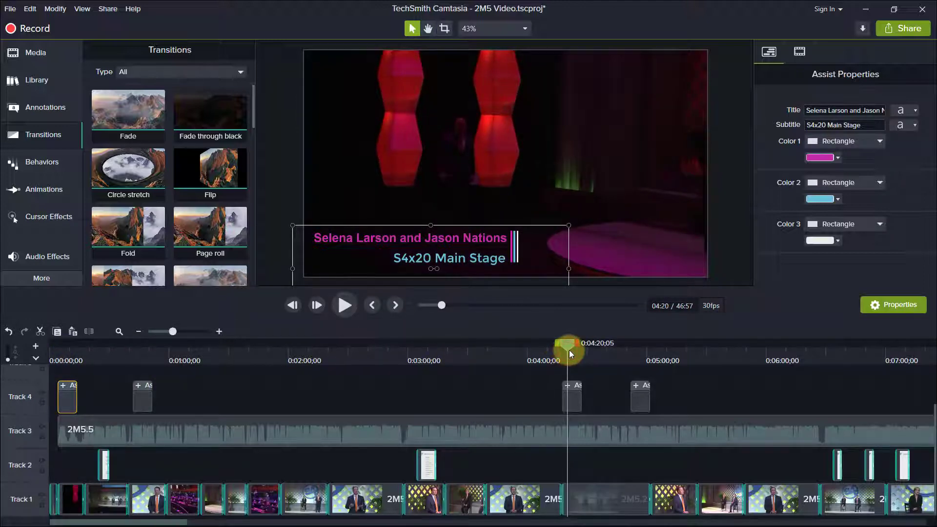
key(space)
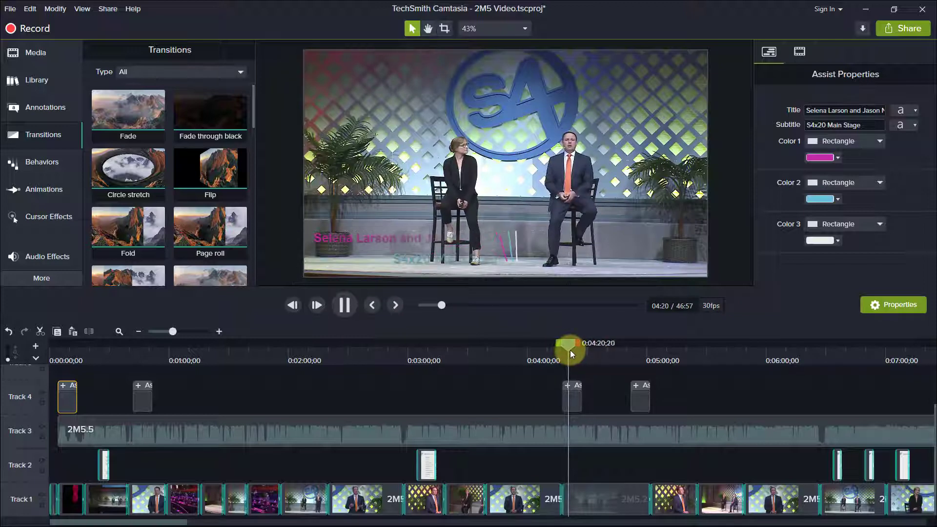
key(space)
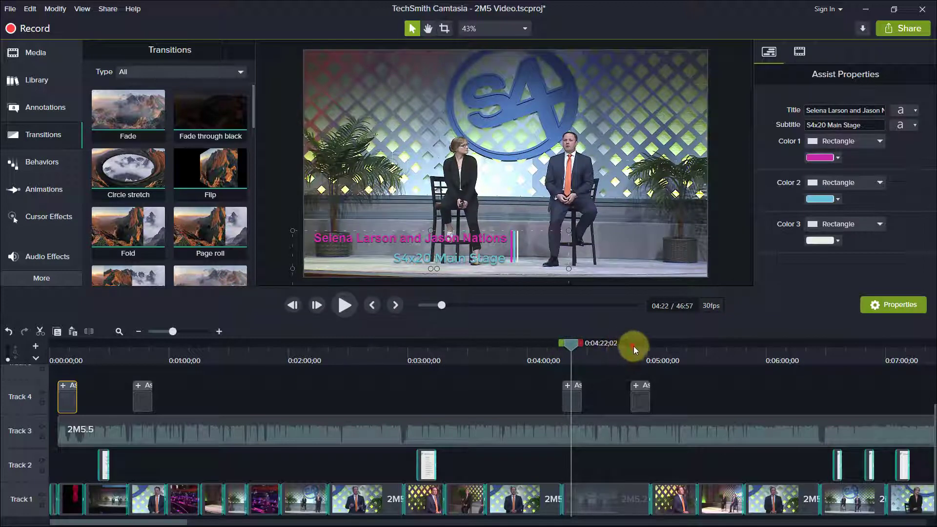
click(635, 346)
key(space)
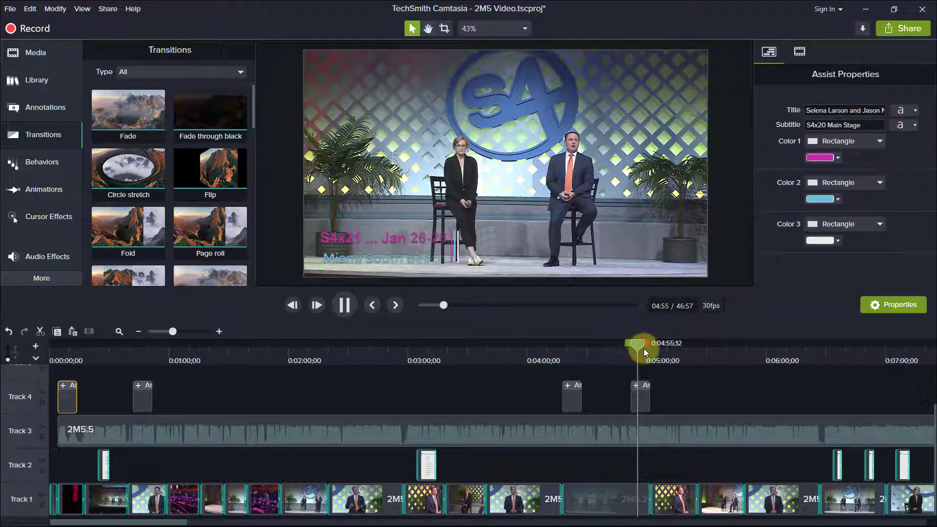
click(506, 455)
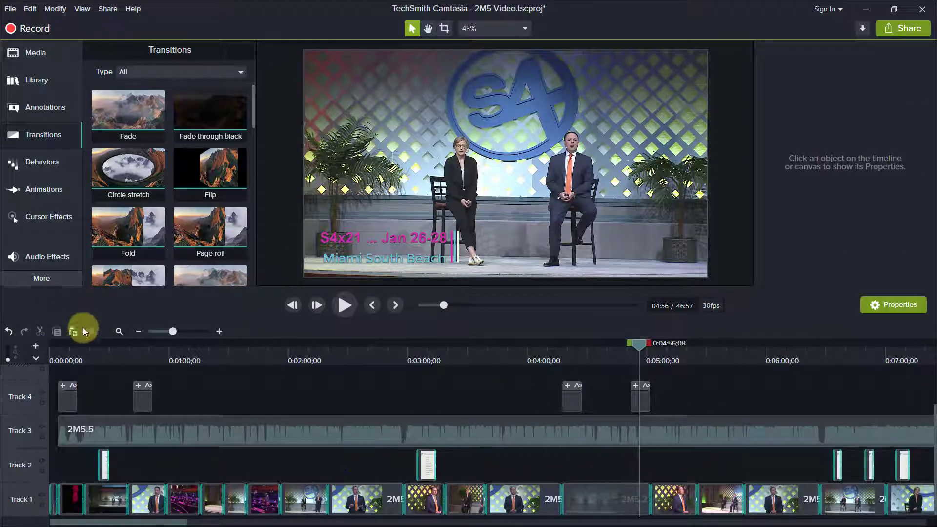
click(153, 332)
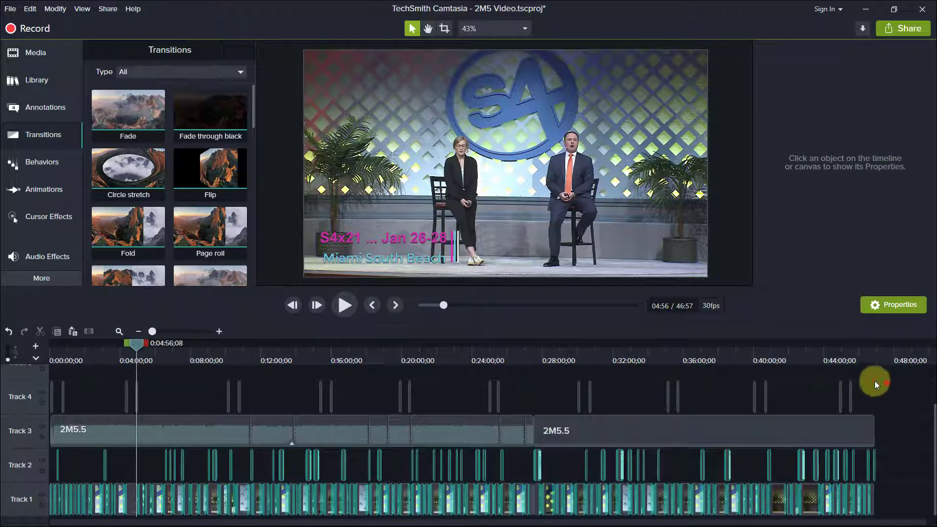
Start a local file export using the MP4 only (up to 1080p) preset.
drag(883, 381, 6, 519)
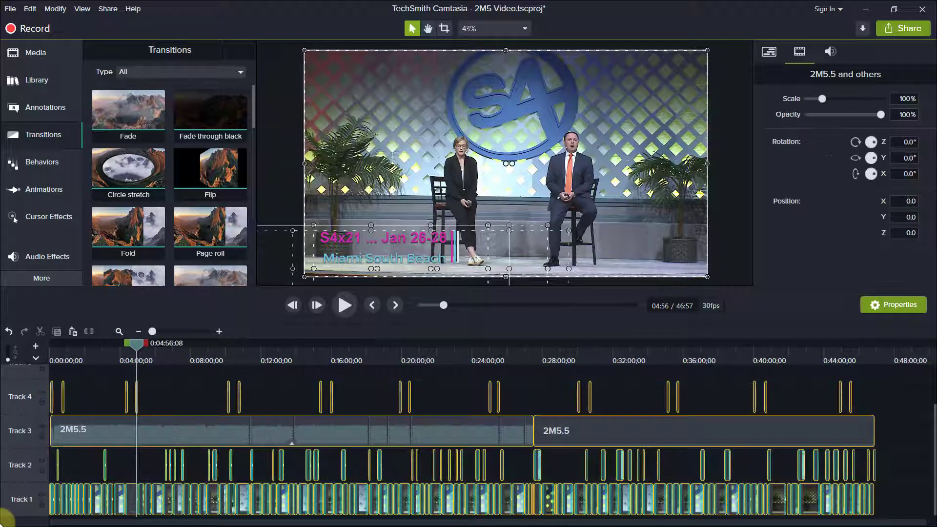
click(186, 382)
click(904, 30)
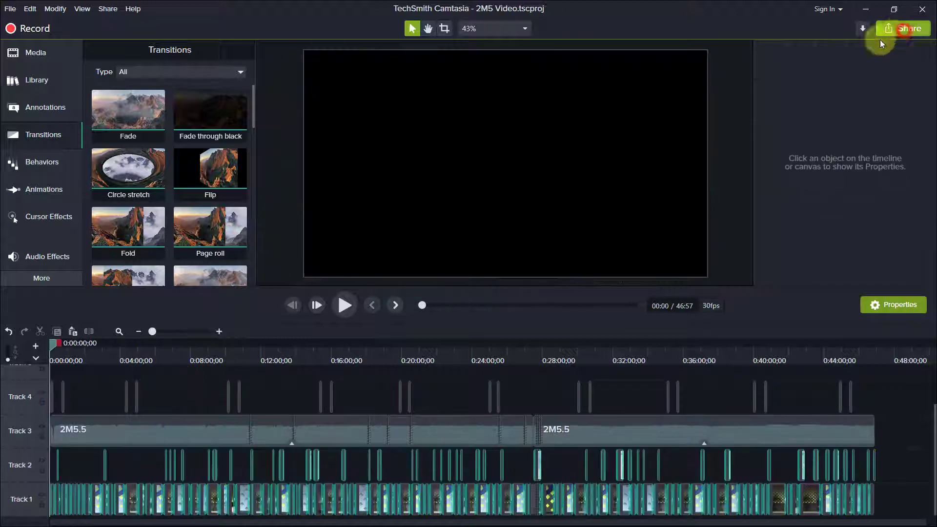
click(853, 47)
click(582, 165)
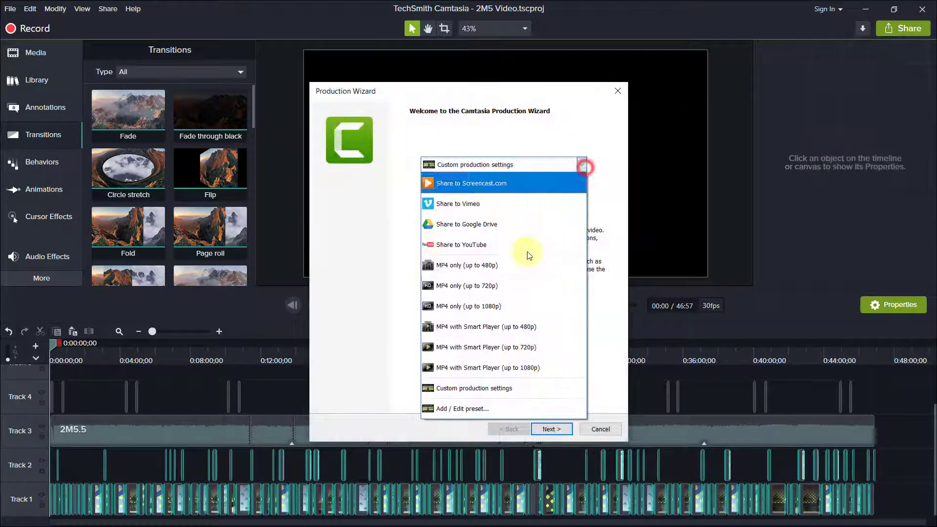
click(531, 306)
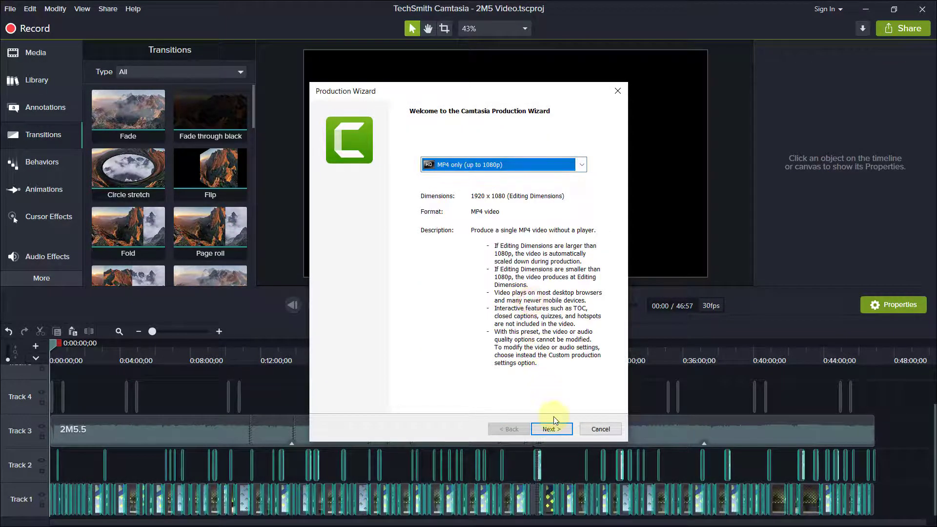
Keep the name 2M5 Video and browse to the 2M5 folder for saving.
click(561, 430)
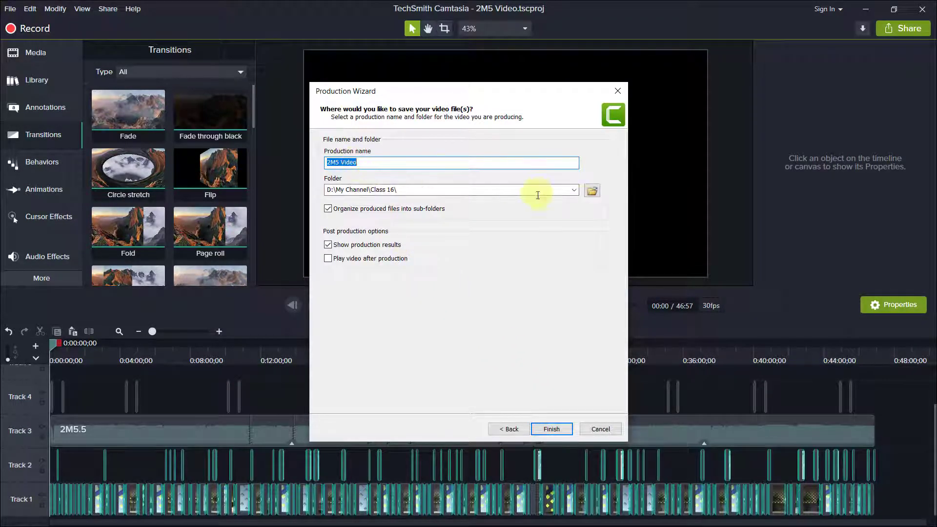
click(591, 191)
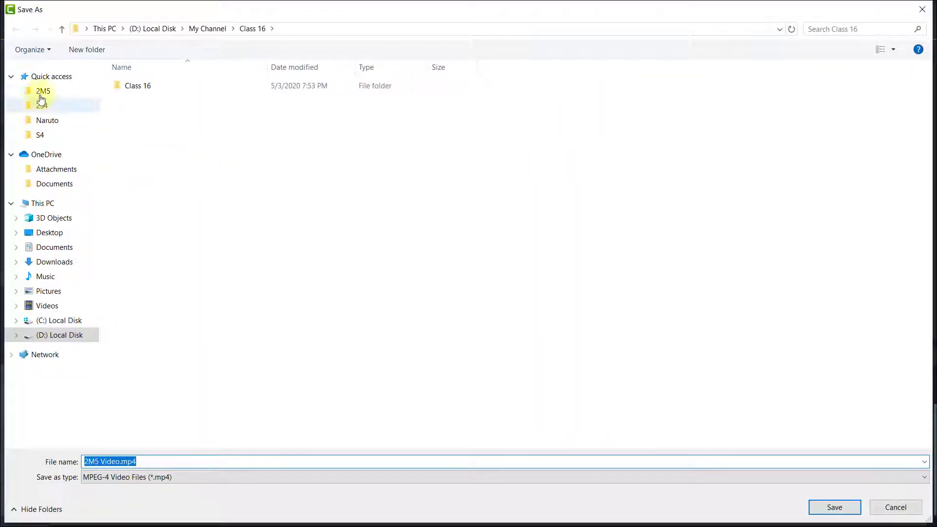
click(42, 90)
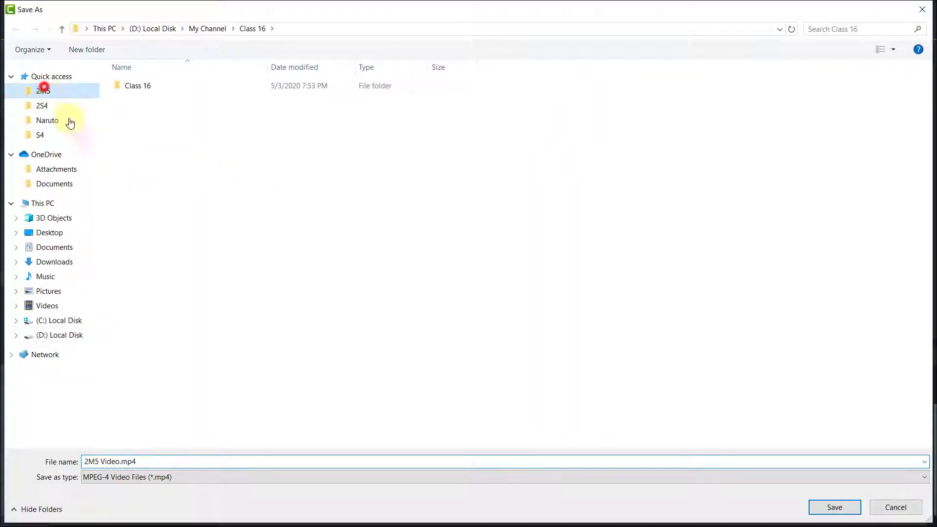
Save 2M5 Video.mp4 in the 2M5 folder and start rendering.
click(832, 509)
click(552, 429)
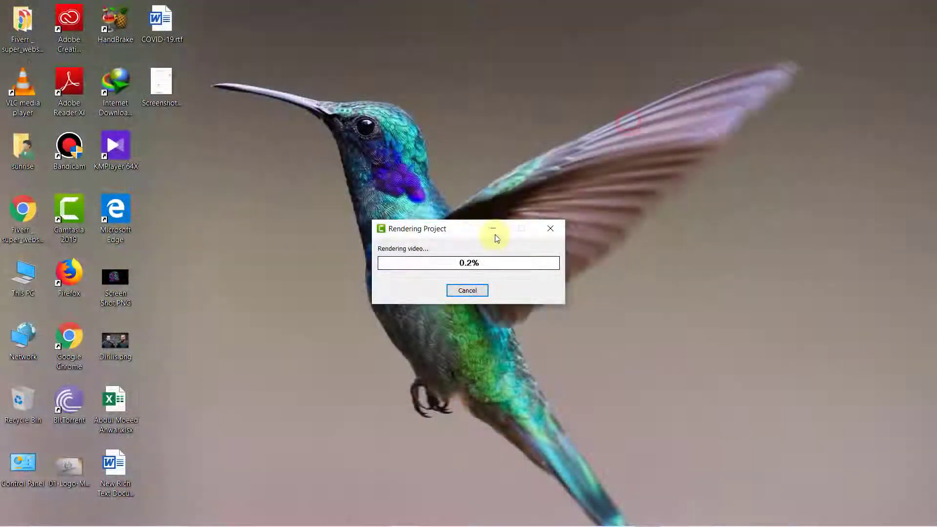